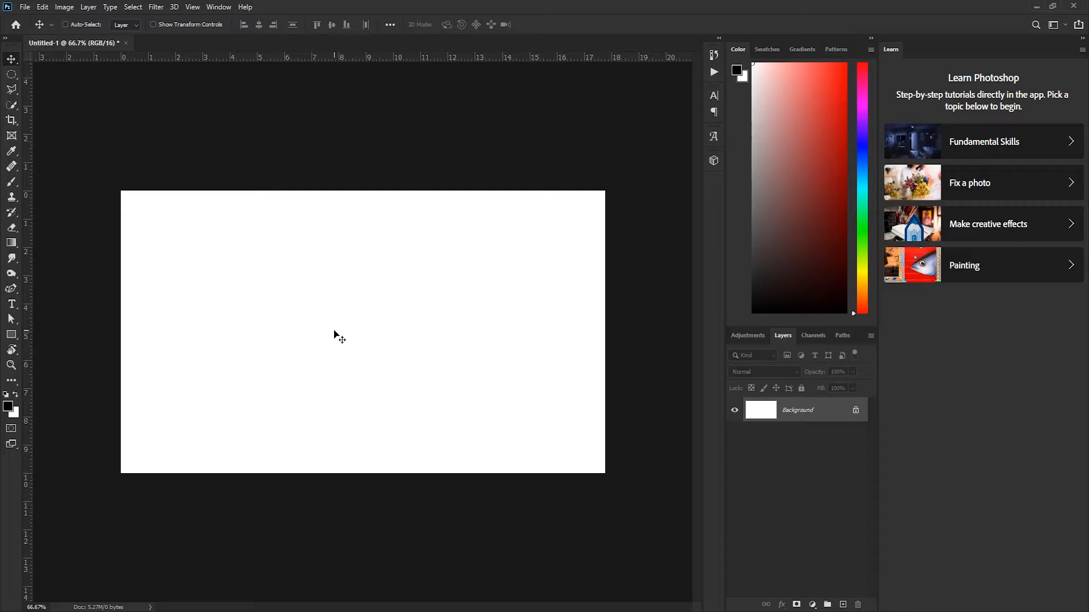
Open the image file wallpaperflare.com_wallpaper.jpg from the Stuff folder.
click(25, 8)
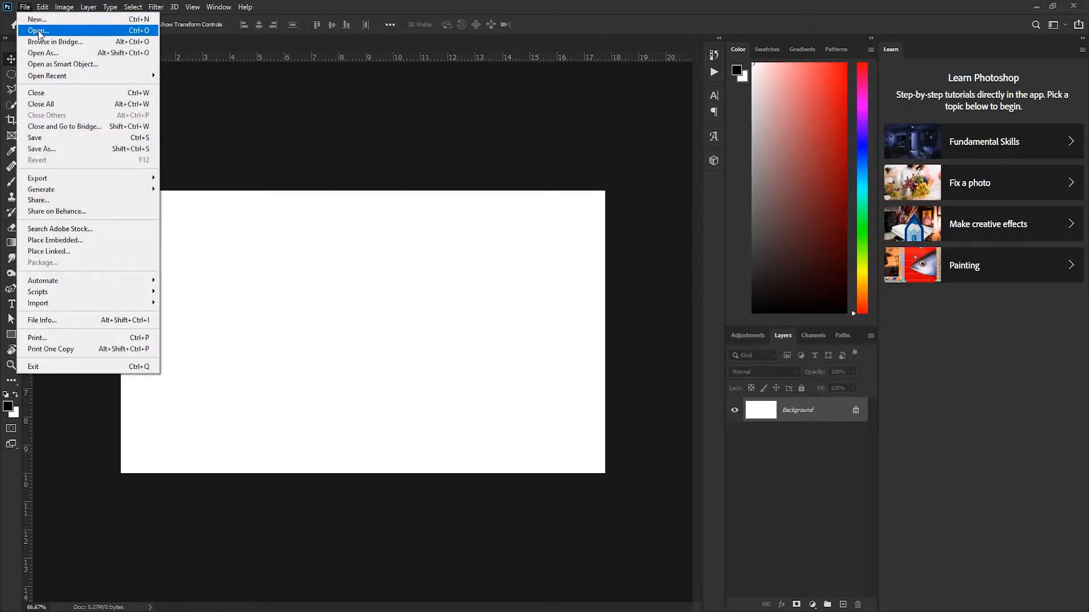
click(38, 32)
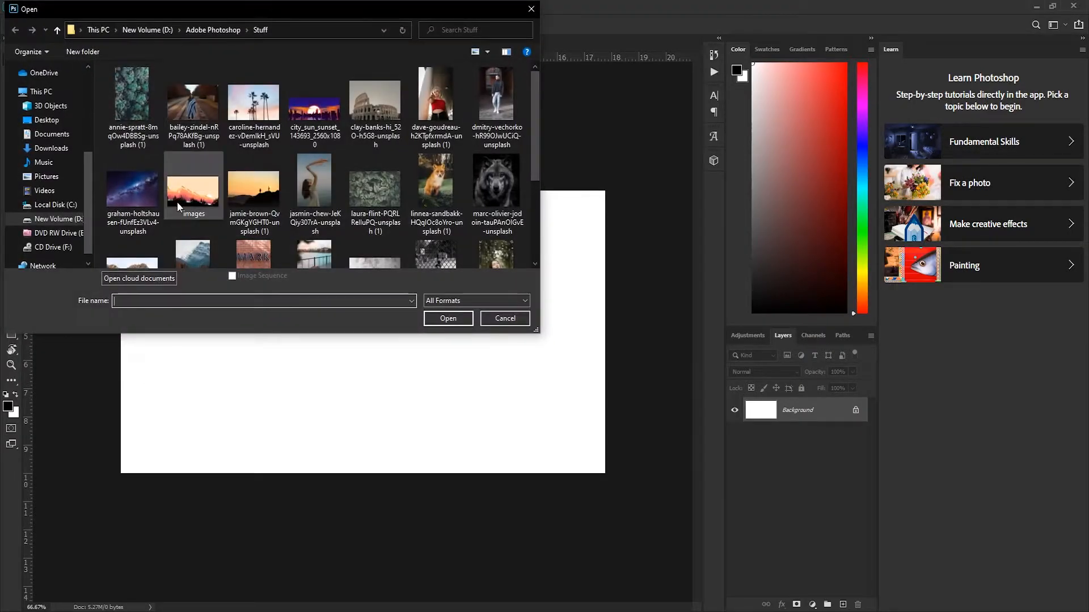
scroll(175, 202, down, 3)
double_click(135, 211)
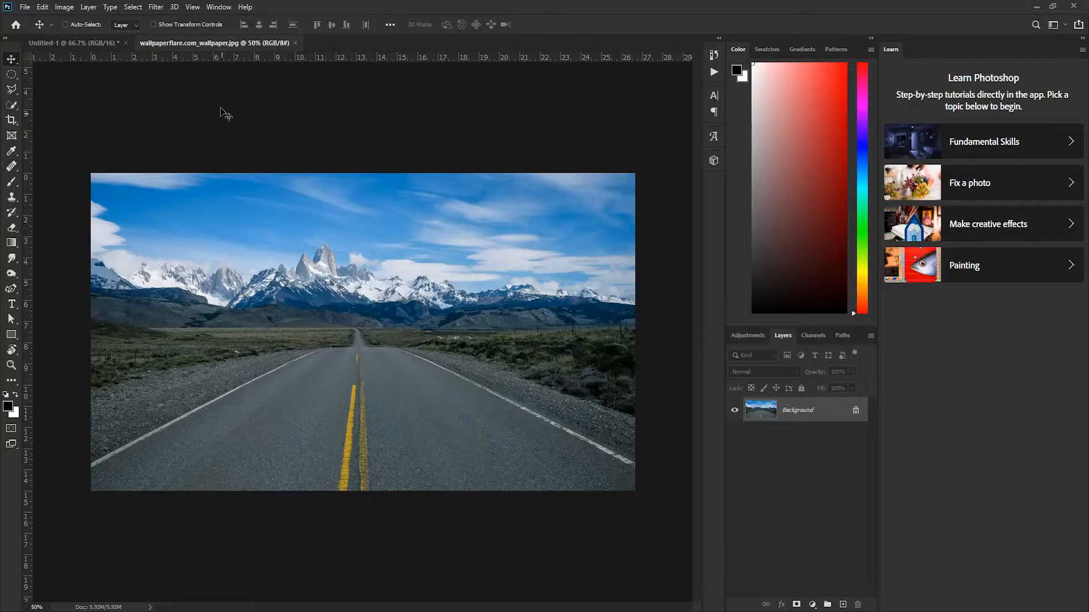
Copy the road photo into the Untitled-1 document, accepting the different bit depth, and close the source image.
drag(229, 43, 556, 168)
drag(617, 236, 316, 289)
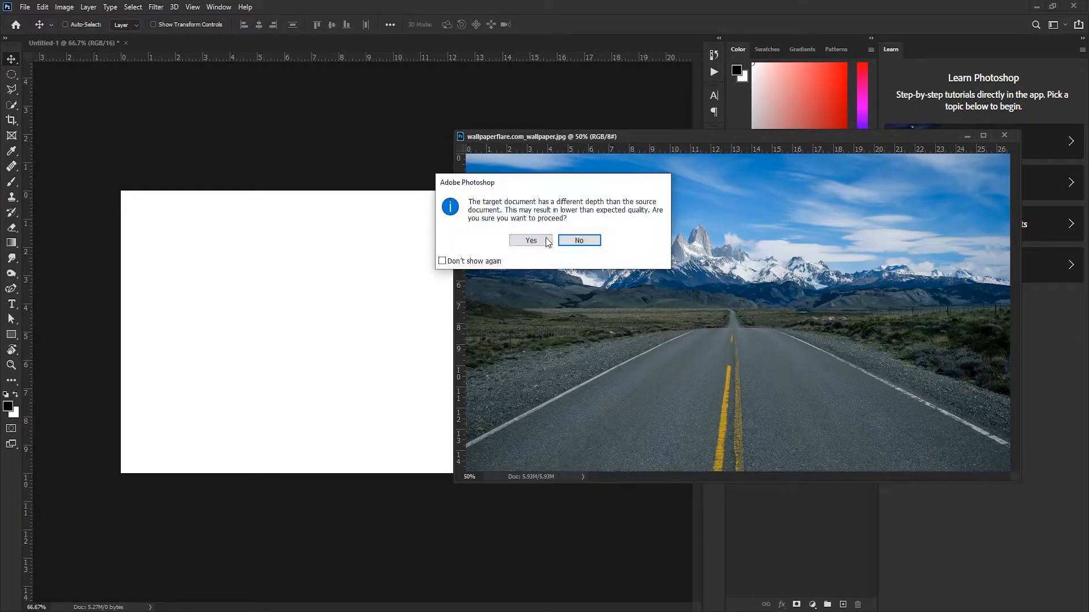
click(547, 240)
click(1003, 137)
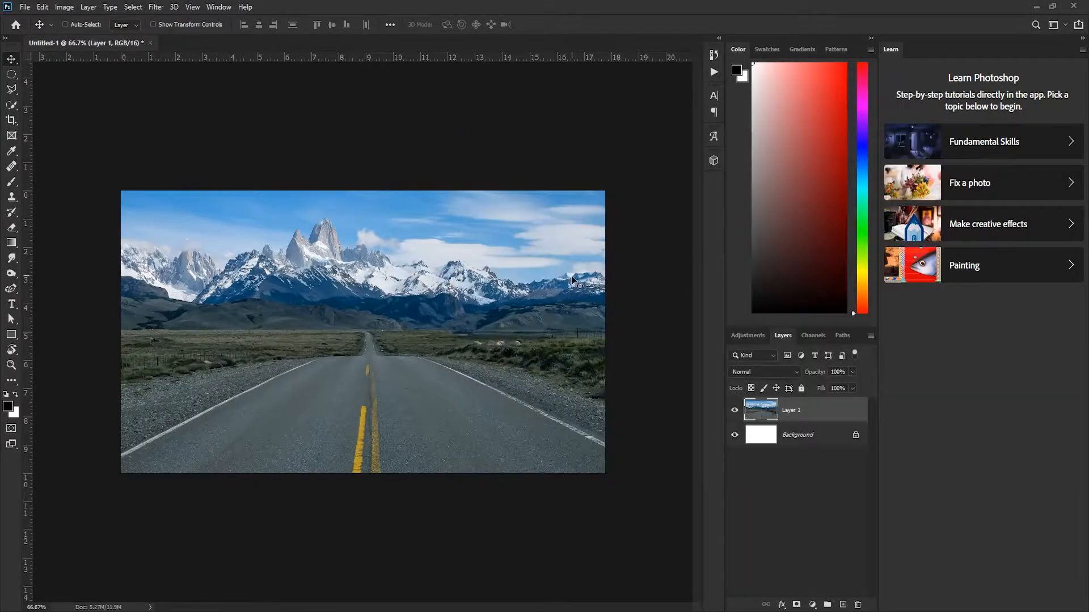
Free-transform the road photo to about 66.88% so that it fits the canvas edges.
key(ctrl+t)
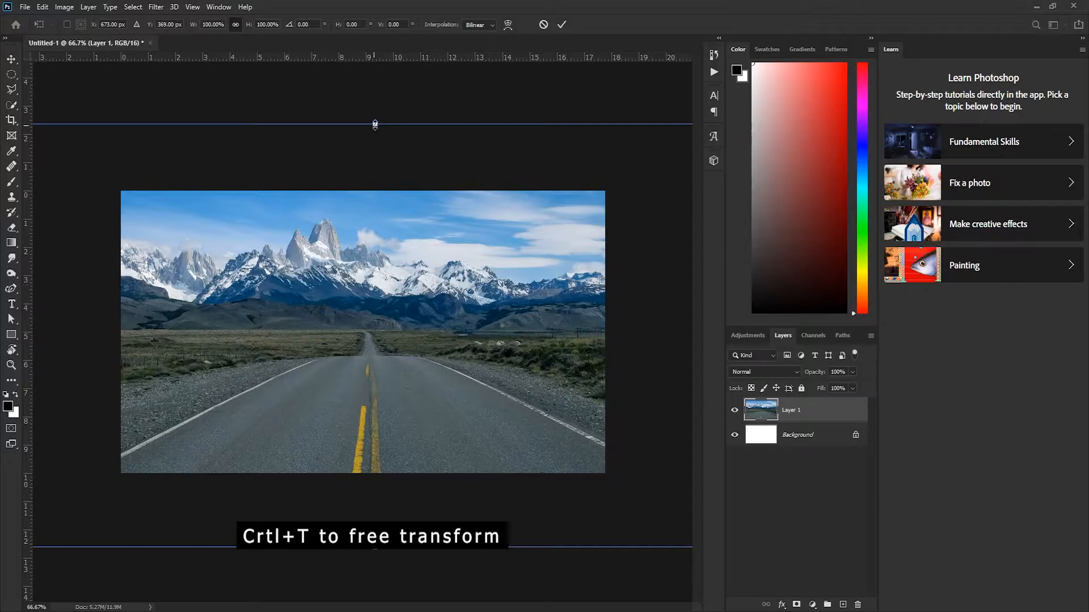
drag(374, 123, 377, 296)
drag(366, 373, 326, 273)
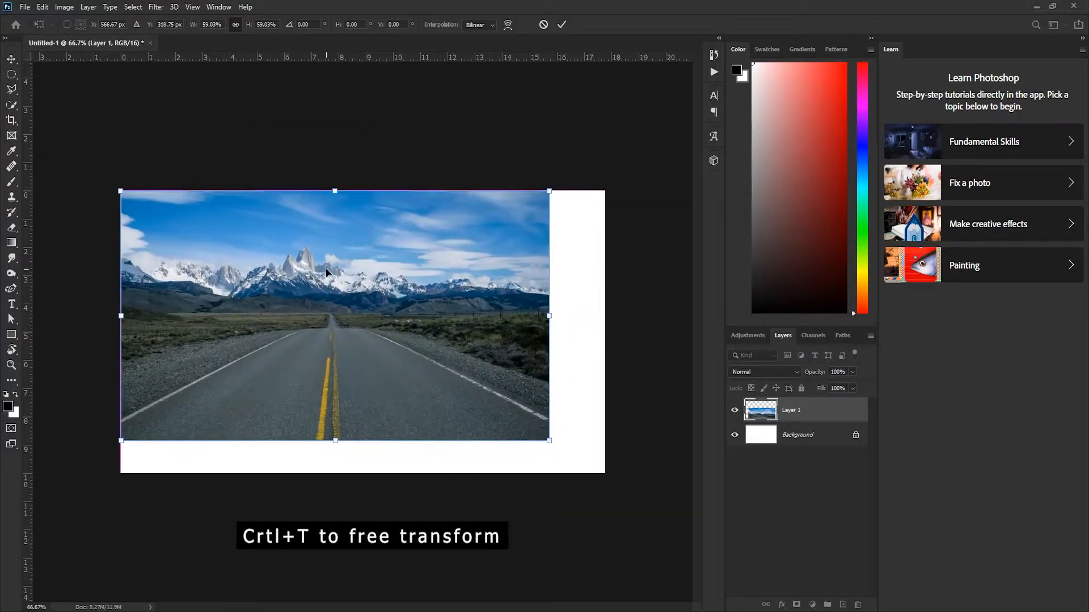
drag(549, 441, 608, 469)
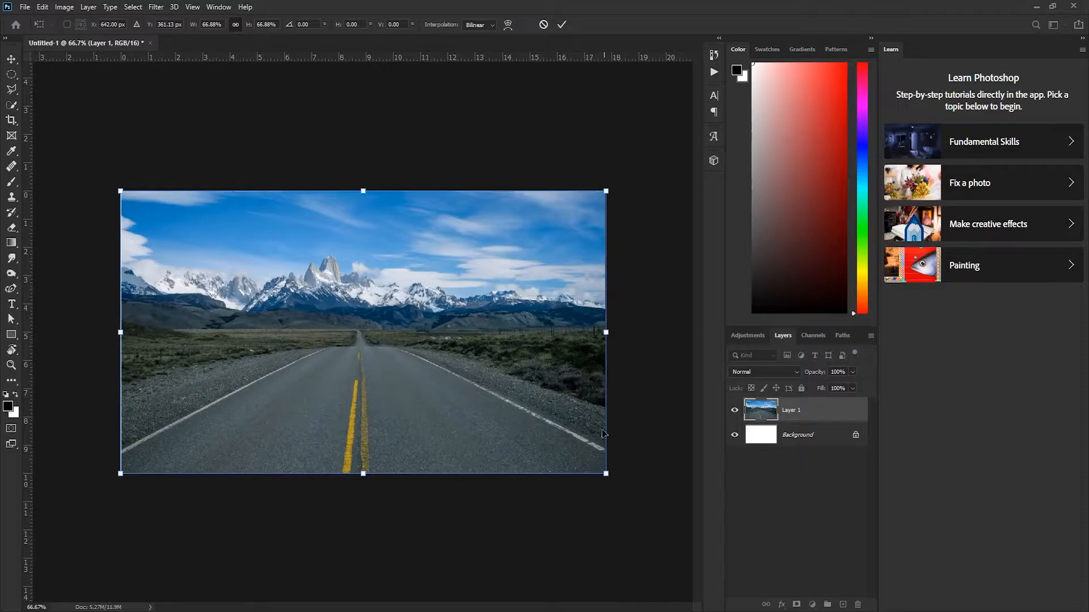
click(562, 25)
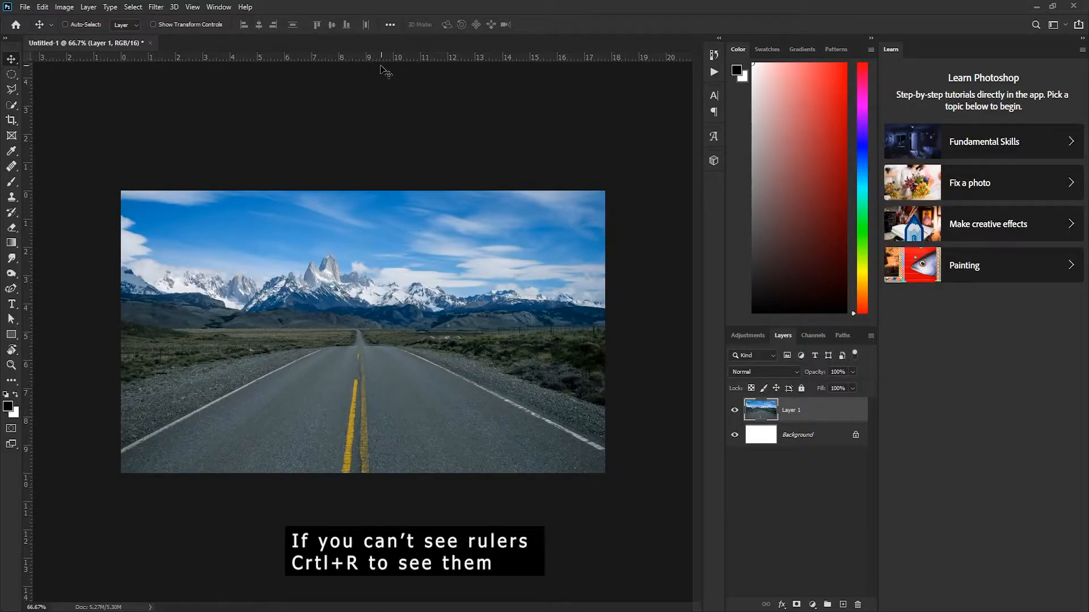
Place a horizontal and a vertical guide crossing at the centre of the canvas.
drag(363, 56, 354, 332)
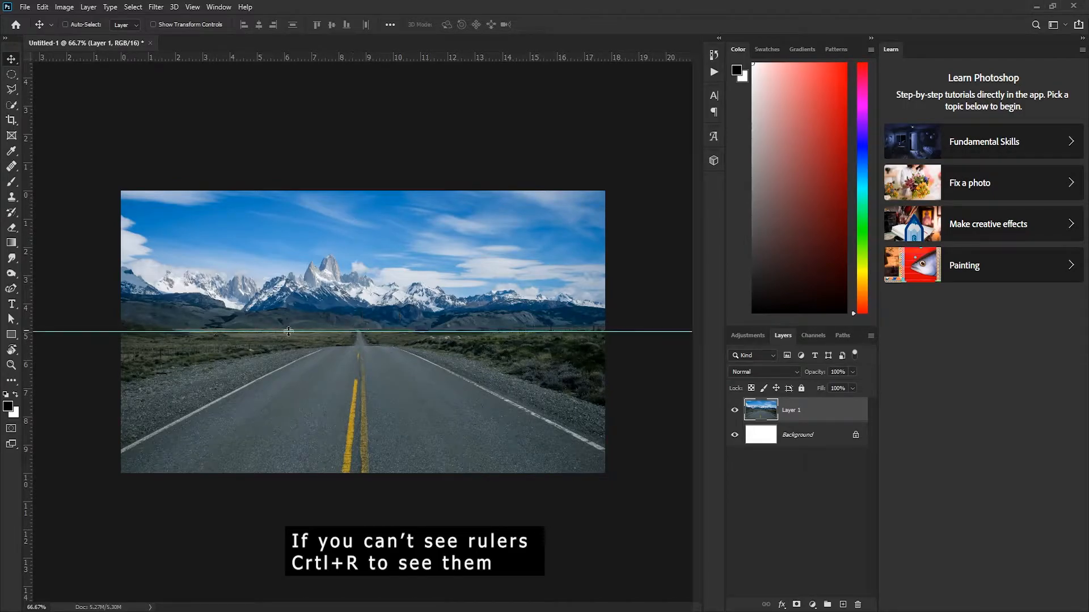
drag(29, 287, 367, 317)
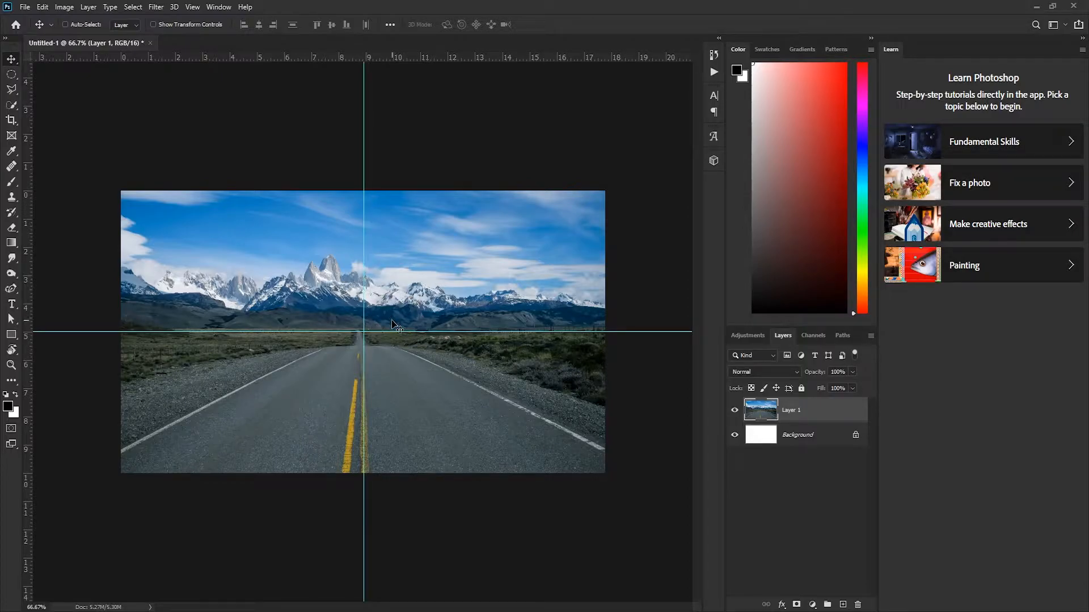
Add a new layer and draw a circular selection from the guides' crossing, about 70% of the canvas height.
click(843, 605)
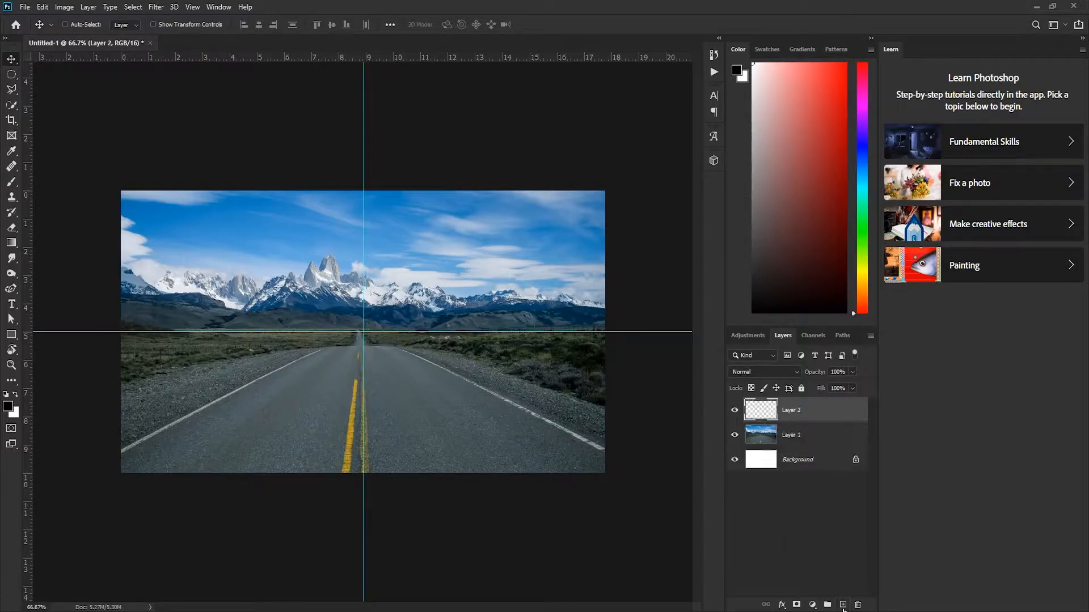
click(11, 75)
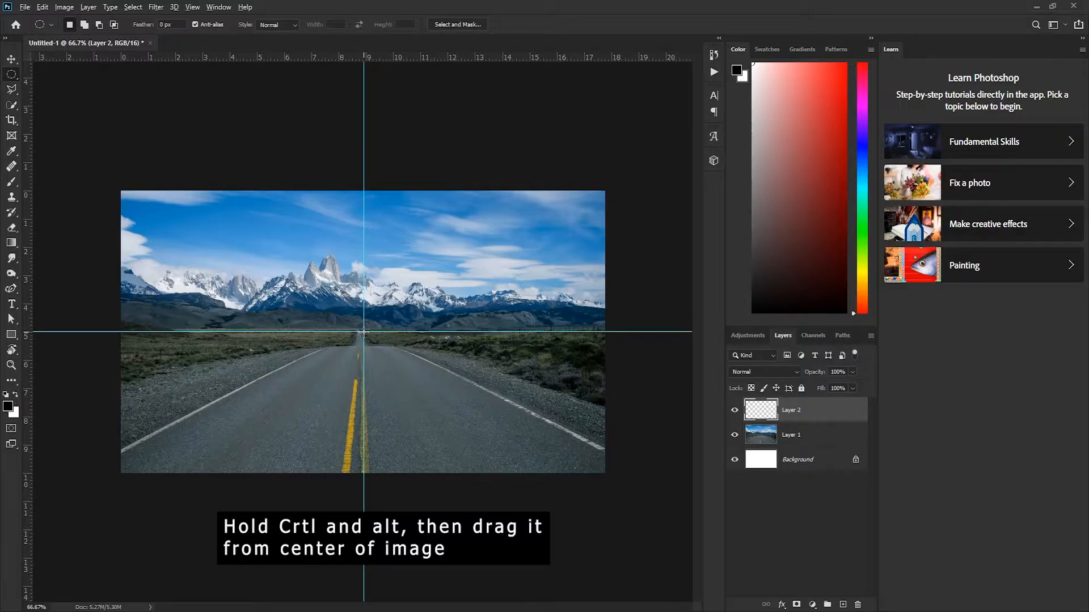
drag(364, 332, 232, 234)
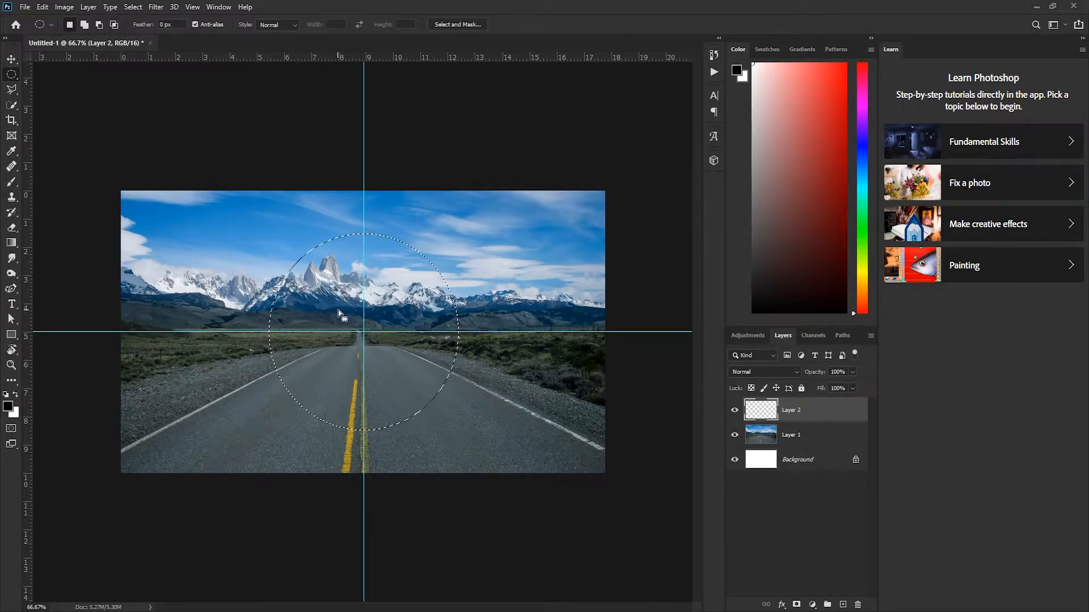
Fill the circular selection with black in Normal mode at 100% opacity.
right_click(366, 306)
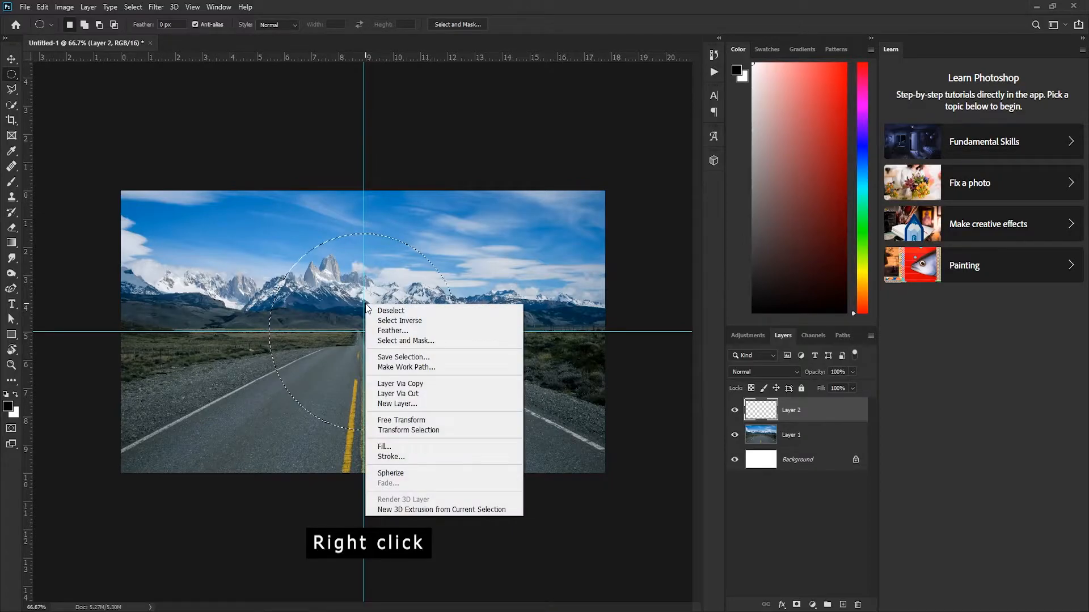
click(384, 448)
click(526, 165)
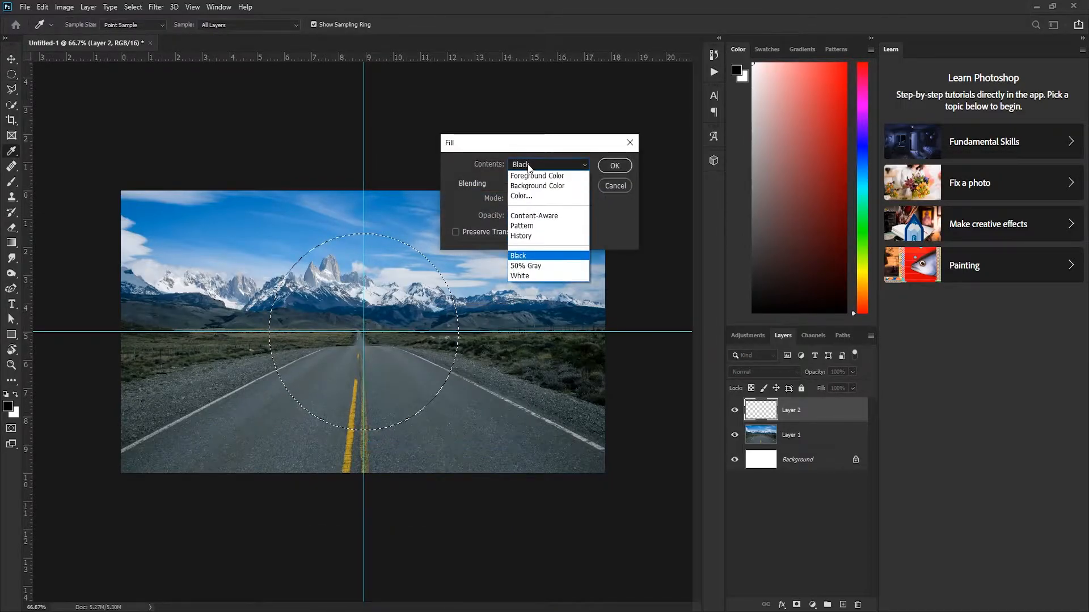
click(520, 255)
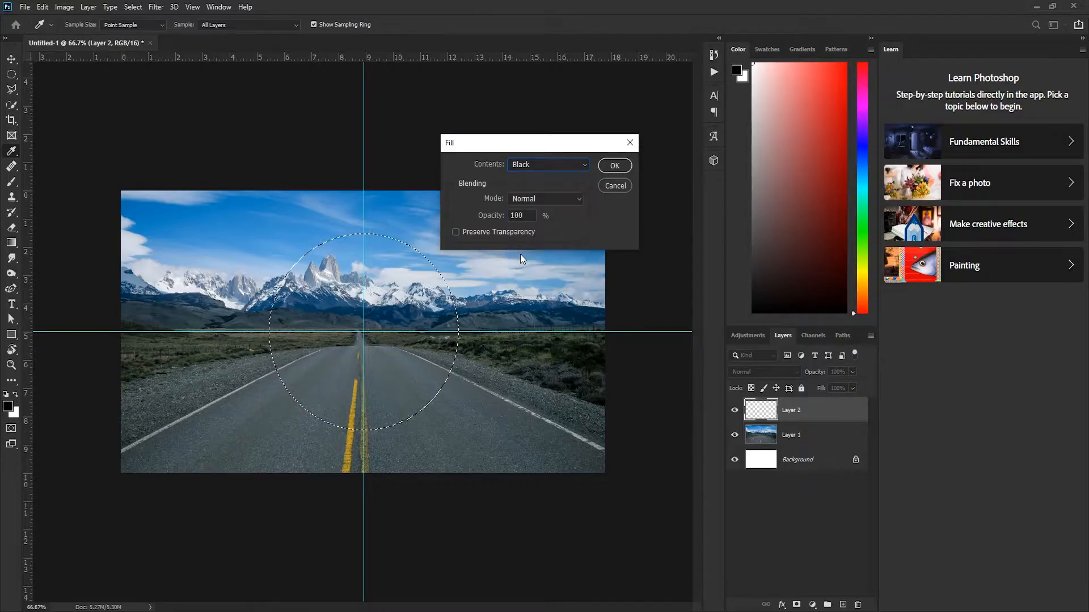
click(615, 165)
key(m)
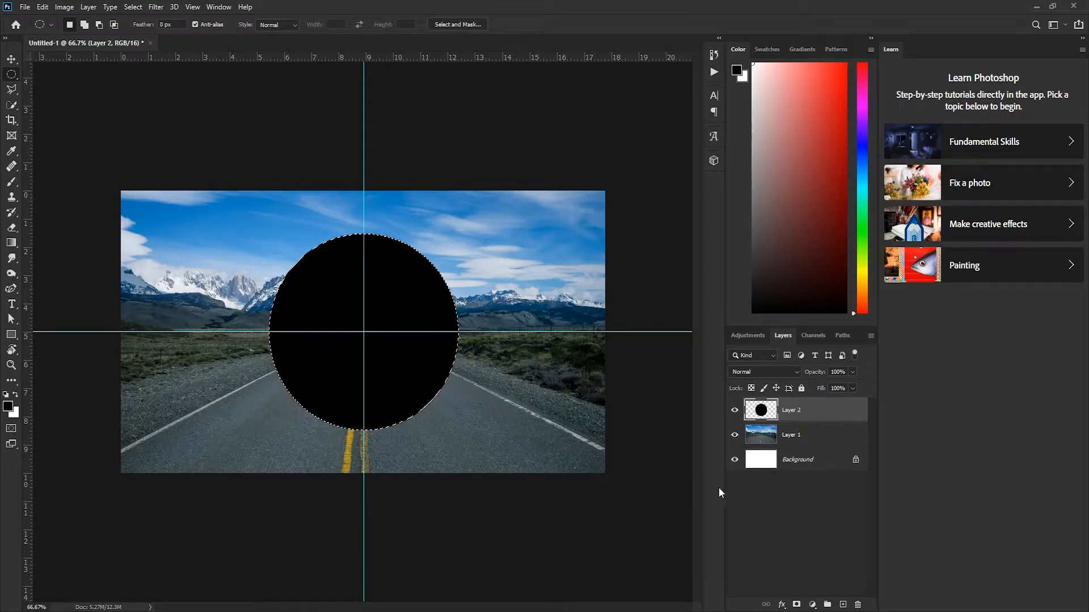
Duplicate Layer 1, move the copy above the circle layer, and remove the selection.
drag(823, 437, 843, 604)
drag(804, 448, 800, 410)
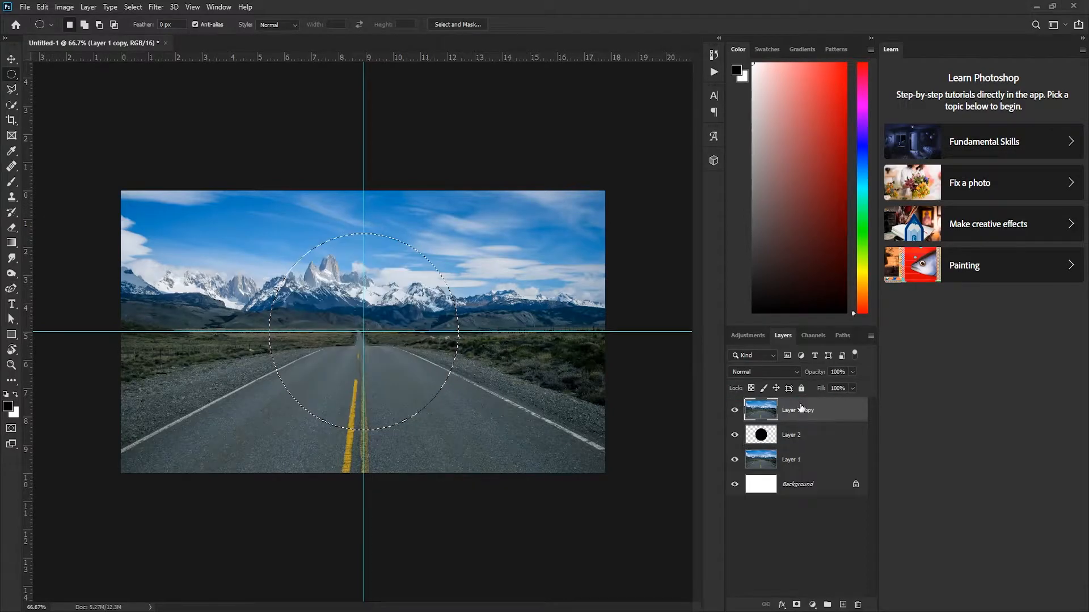
click(448, 454)
Apply the Spherize filter to Layer 1 copy with an amount of 100% in Normal mode.
click(157, 7)
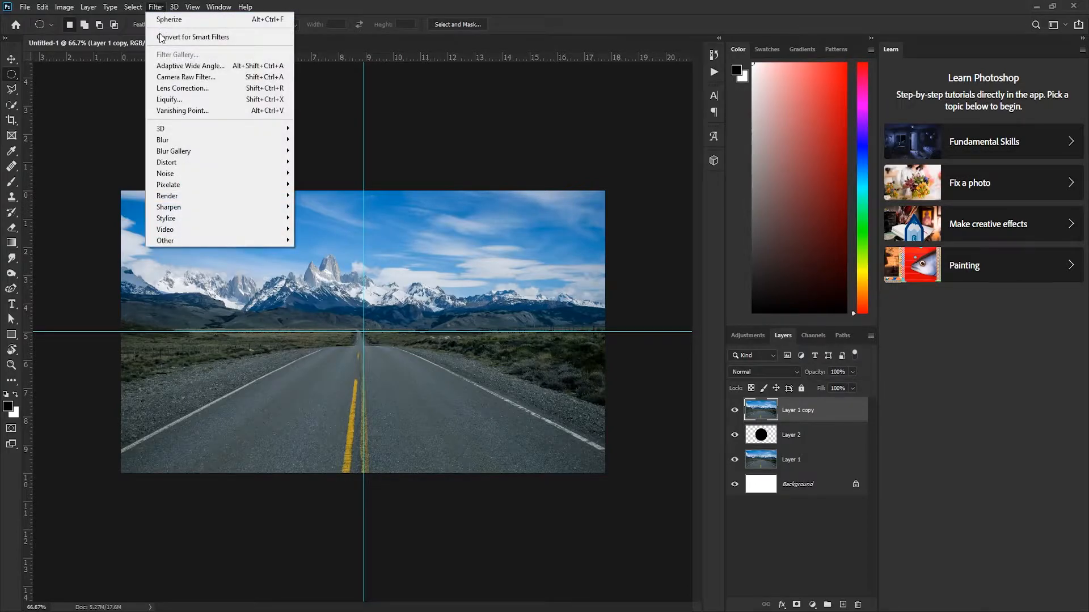
mouse_move(174, 161)
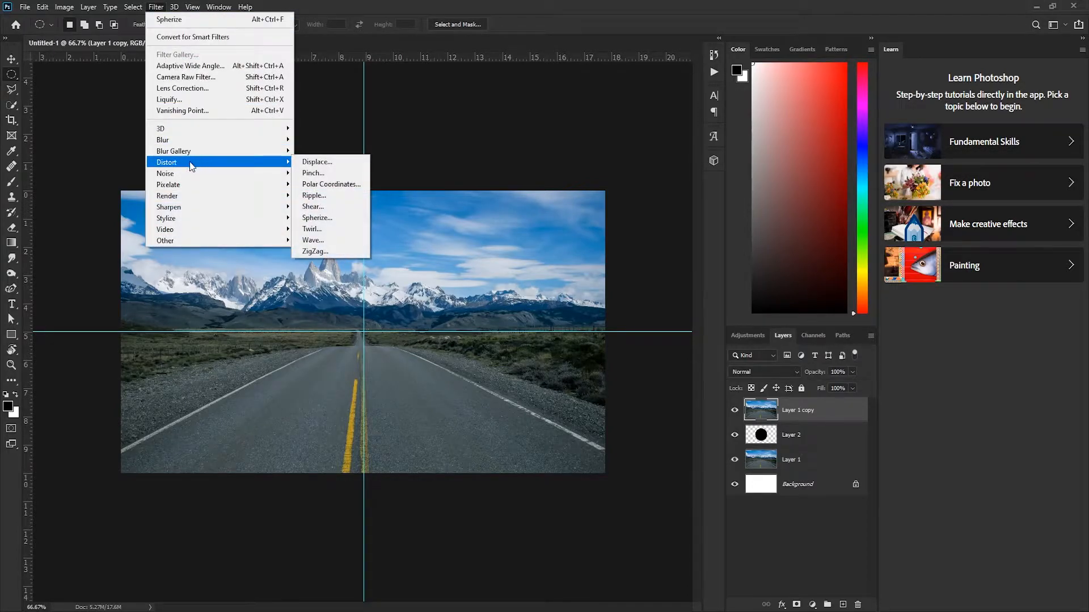
click(318, 218)
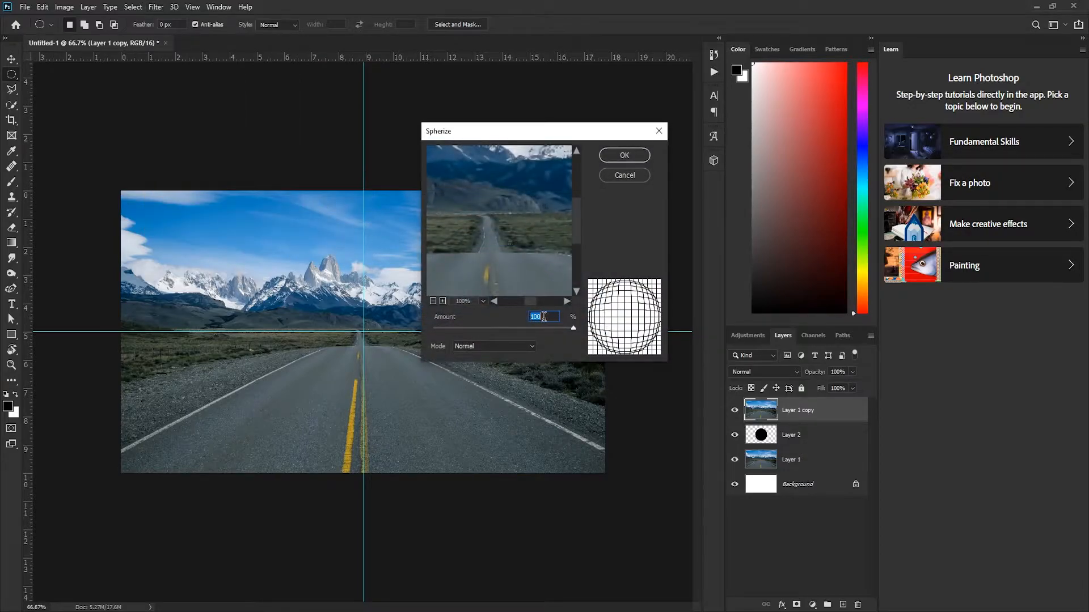
click(625, 156)
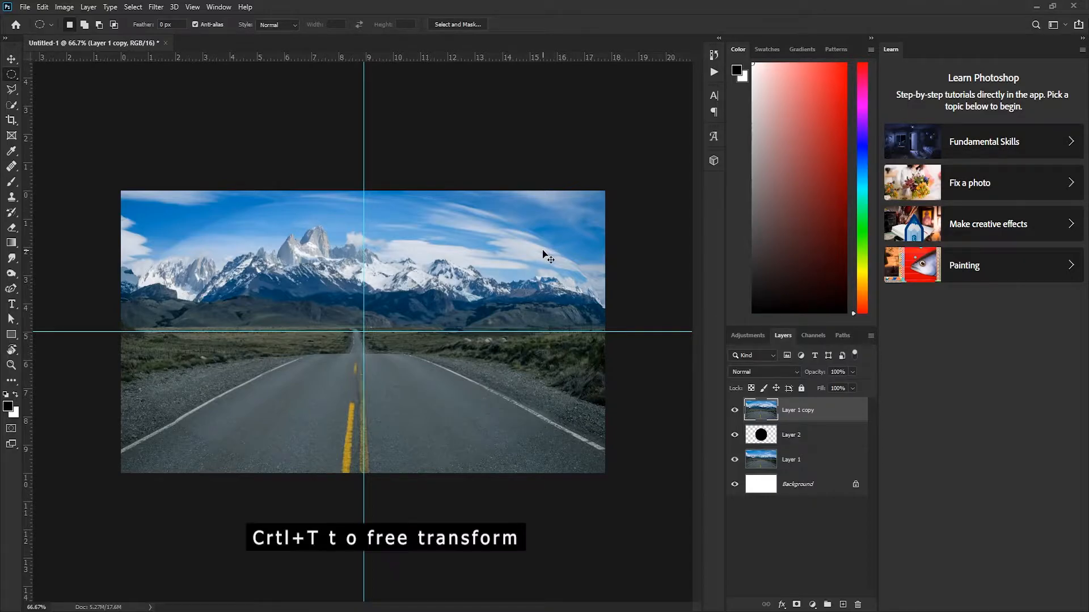
Free-transform the spherized copy to 39.10% width and 69.53% height so that it bounds the circle around the guides' crossing.
key(ctrl+t)
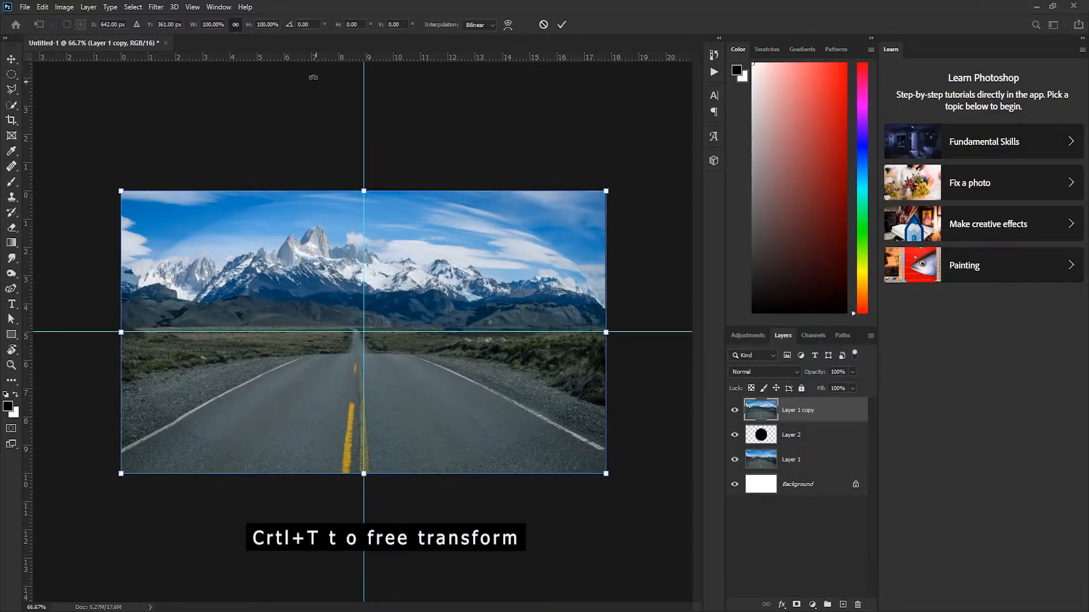
drag(608, 190, 456, 218)
drag(120, 345, 268, 336)
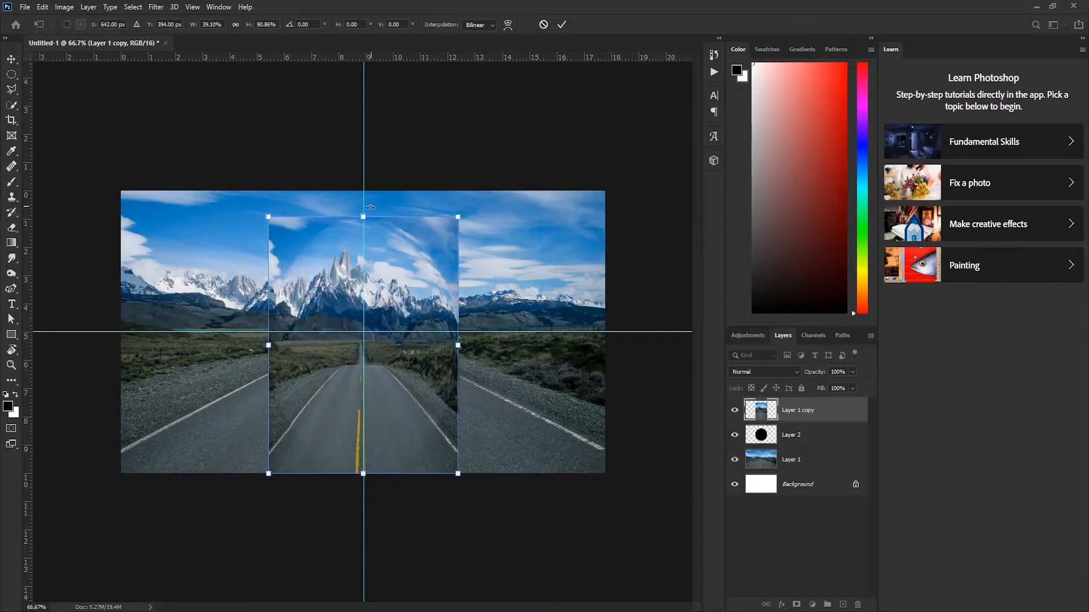
drag(363, 214, 364, 233)
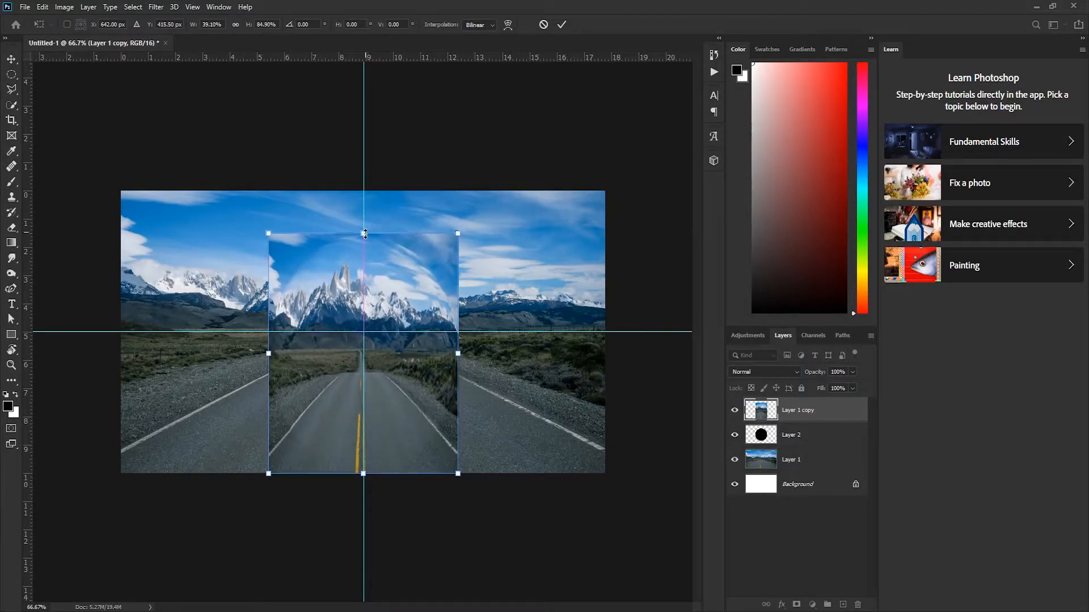
drag(363, 473, 366, 426)
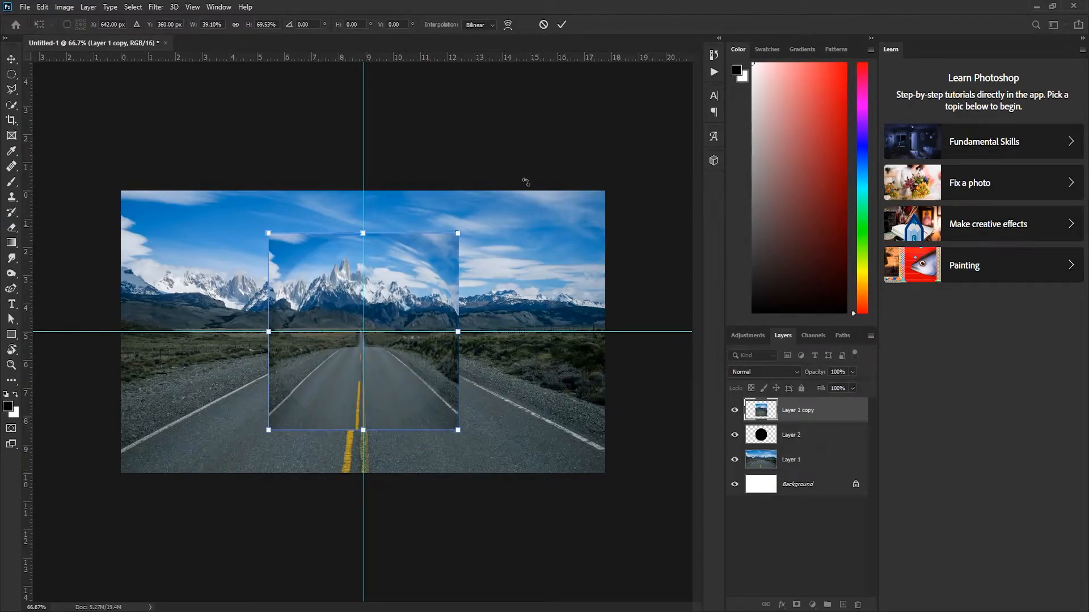
click(562, 22)
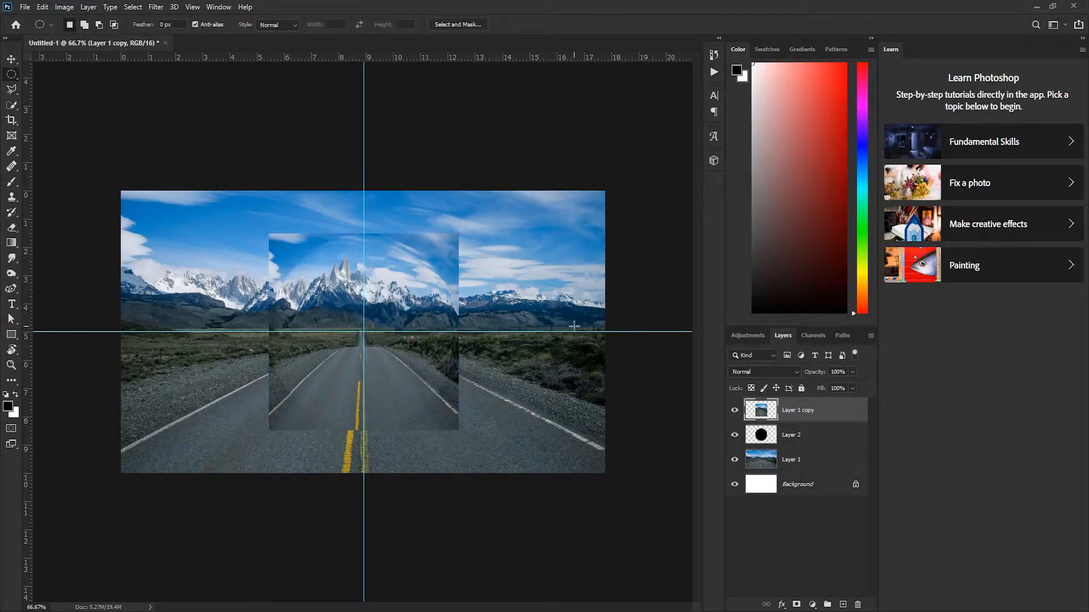
Mask Layer 1 copy with the outline of the circle on Layer 2, and reload that circle as a selection.
ctrl+click(761, 442)
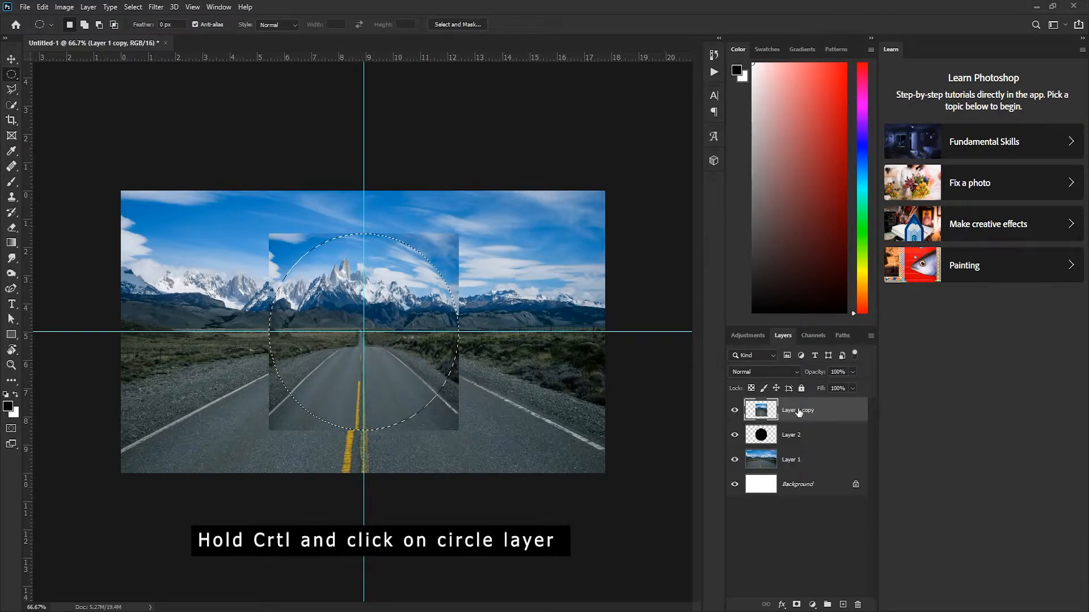
click(796, 606)
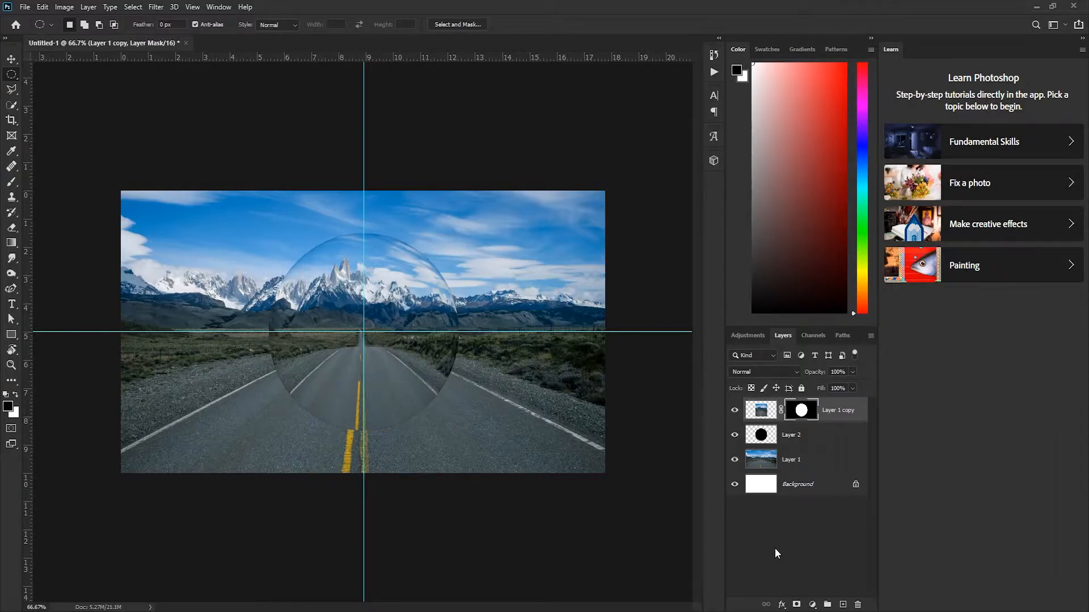
ctrl+click(767, 445)
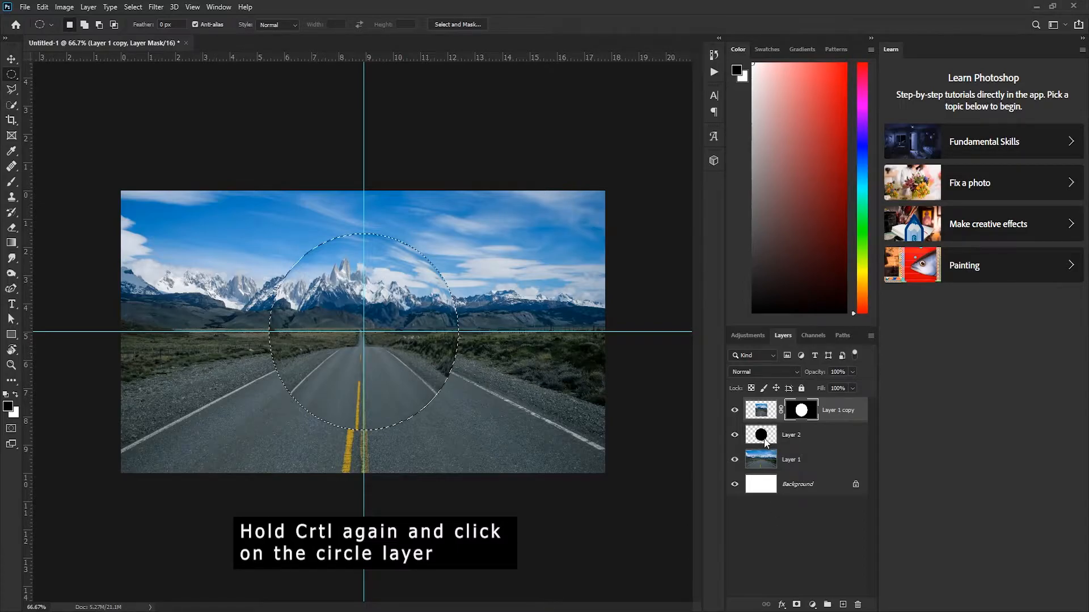
Try the Twirl filter with an angle of 50° on the circular area of the layer mask.
click(153, 6)
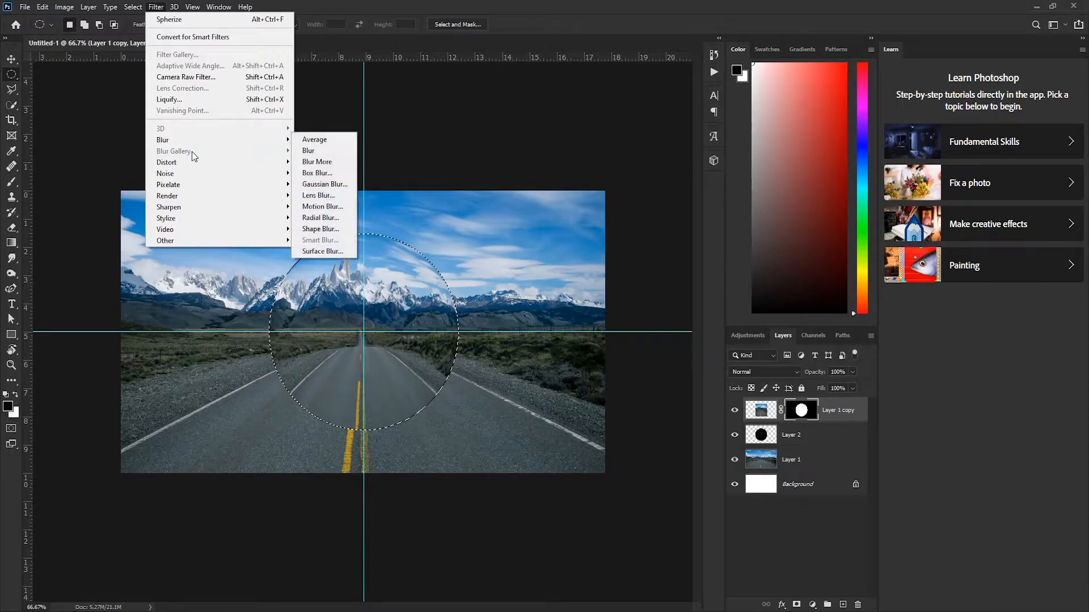
mouse_move(190, 164)
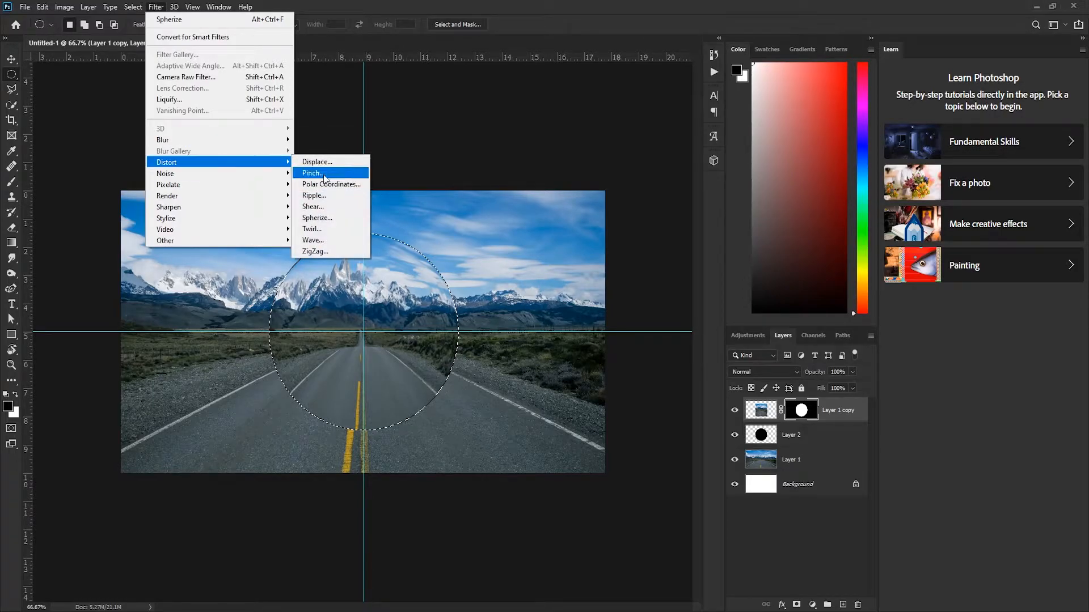
click(312, 229)
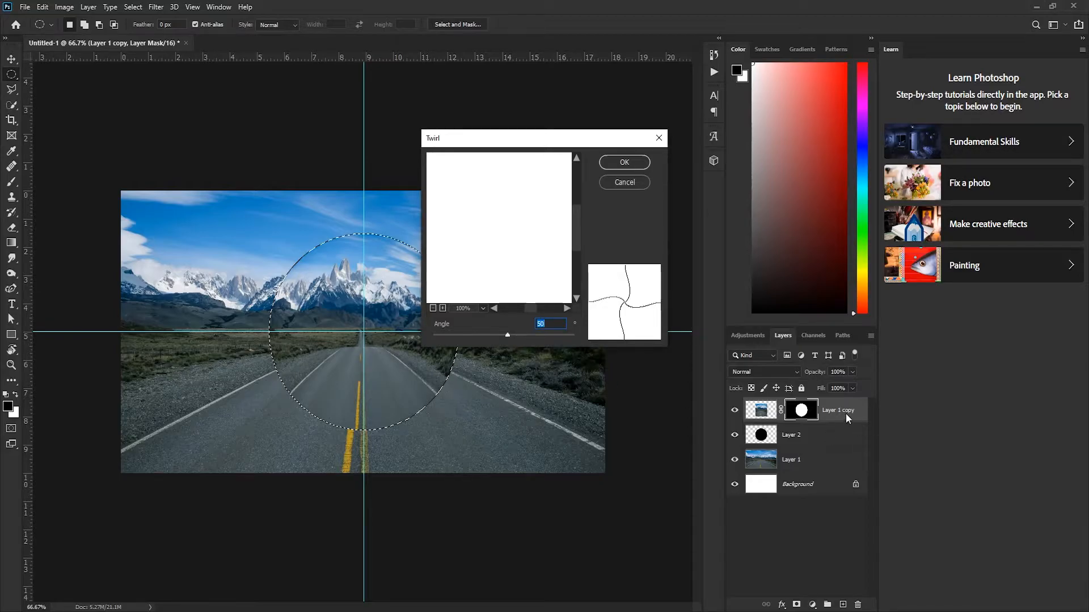
key(Return)
Try the Twirl filter with an angle of 50° on the image of Layer 1 copy instead of its mask, and undo it.
click(751, 416)
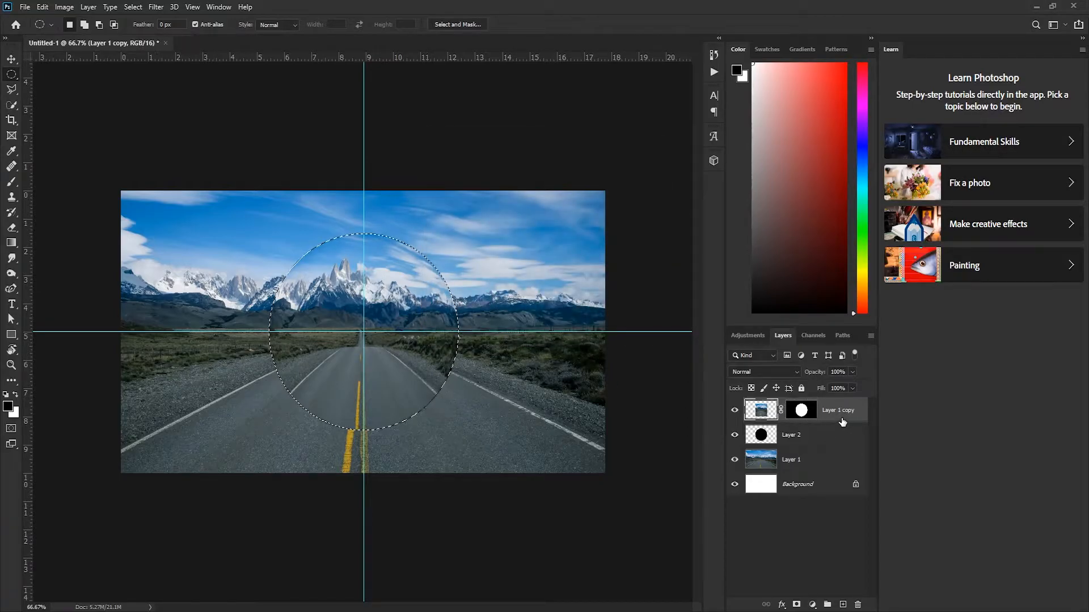
click(156, 7)
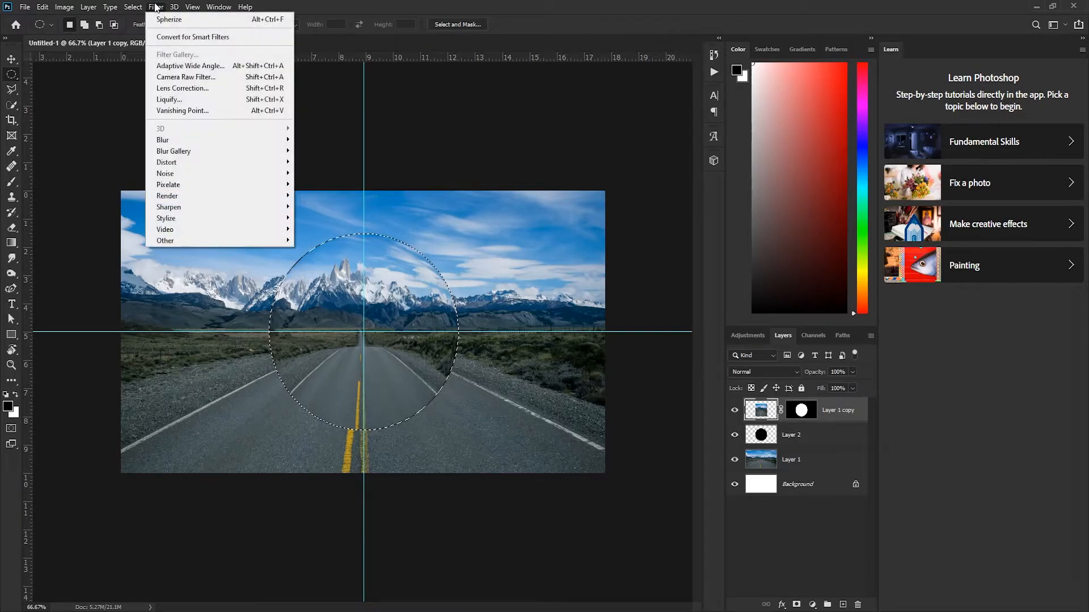
mouse_move(192, 163)
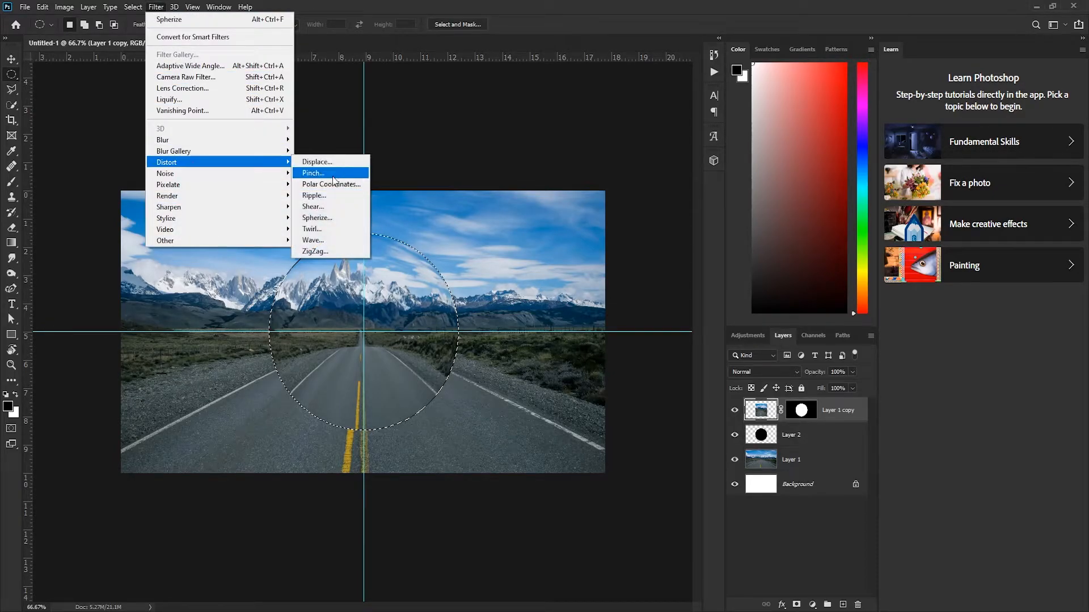
click(318, 229)
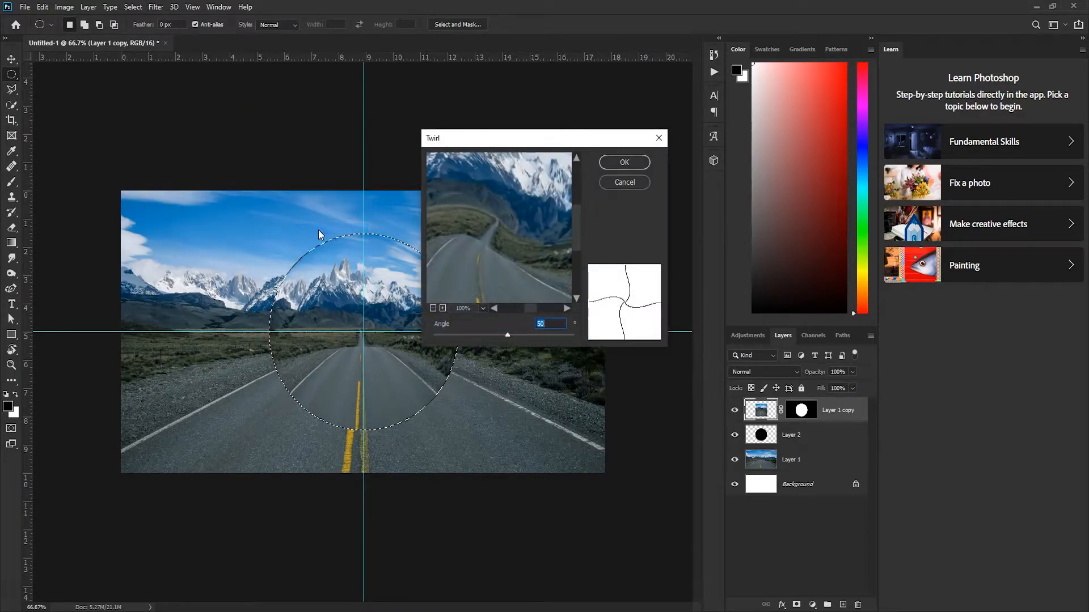
click(625, 162)
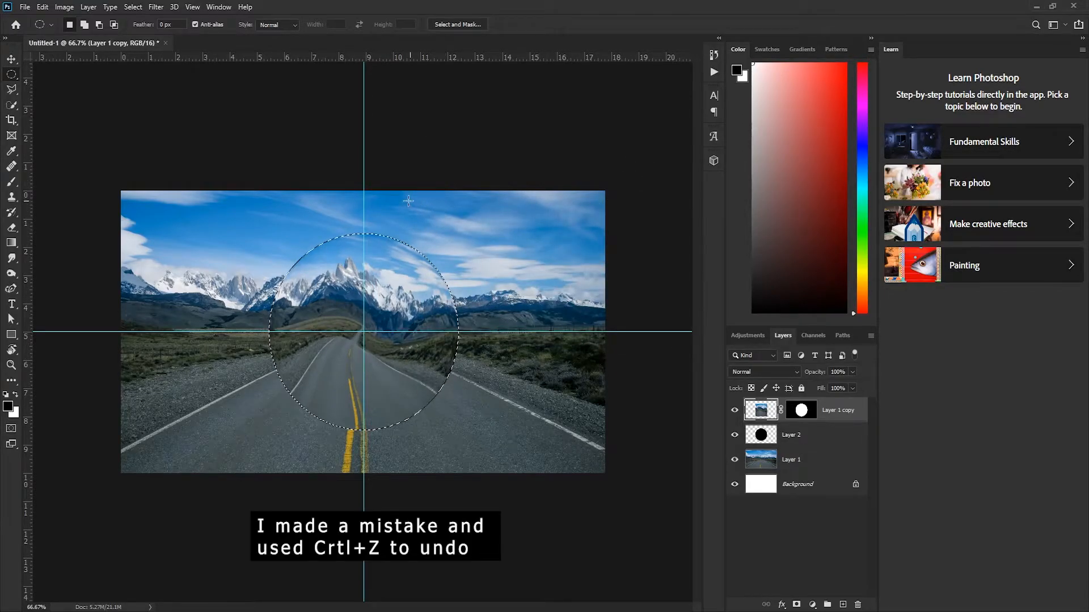
key(ctrl+z)
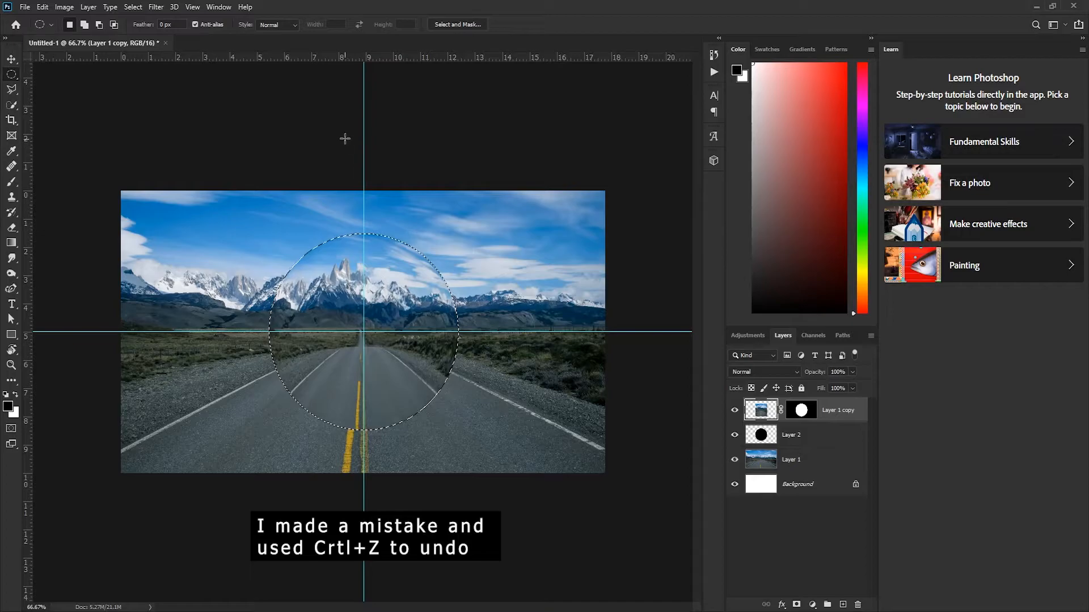
Apply the Twirl filter to the circular area of Layer 1 copy's image with an angle of about -12°.
click(157, 8)
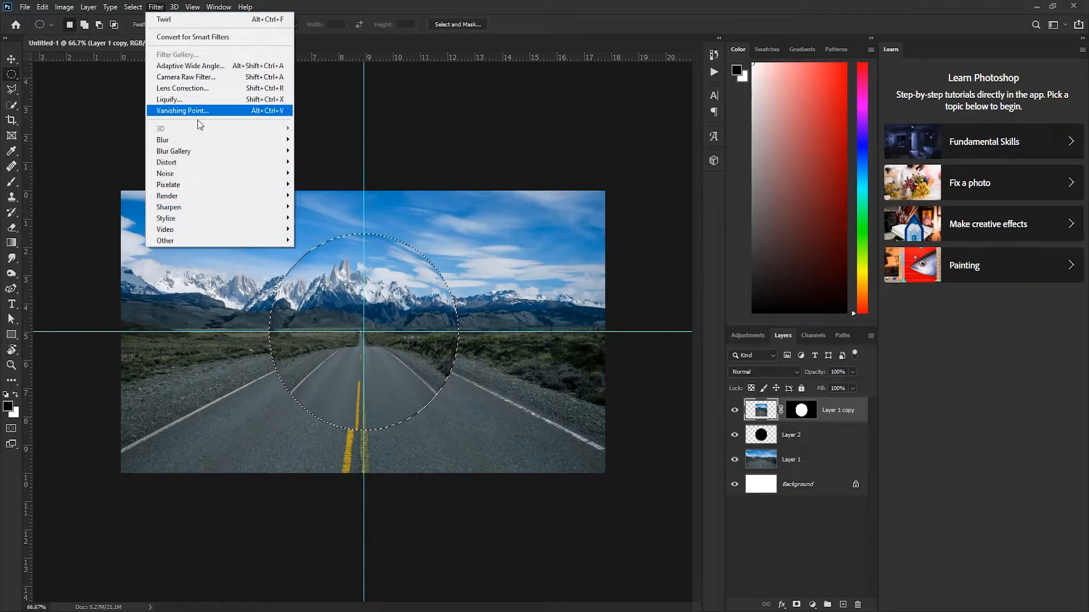
mouse_move(210, 165)
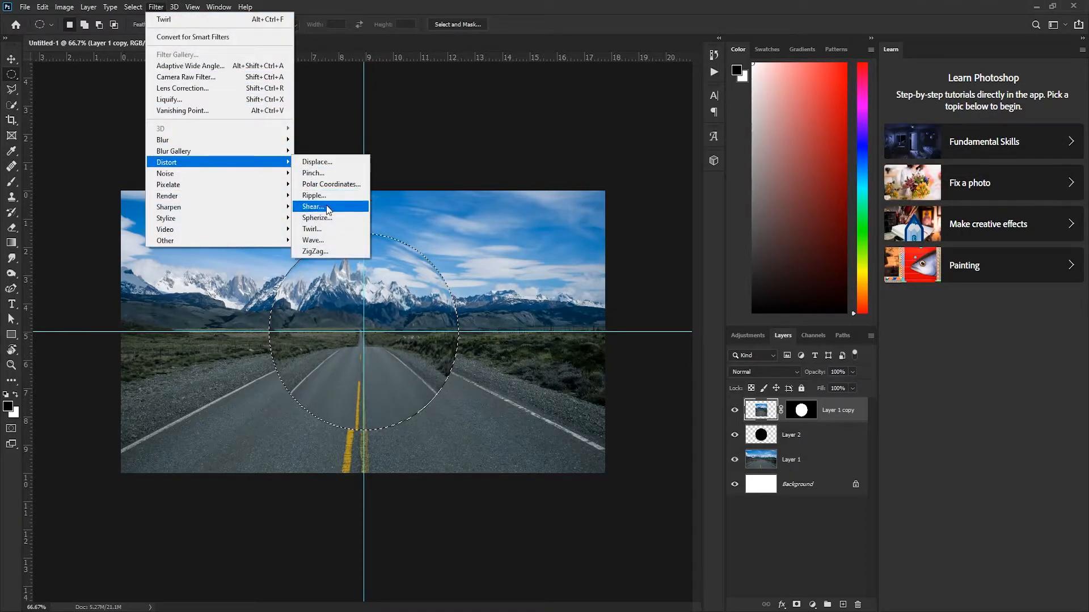
click(326, 230)
drag(507, 335, 502, 335)
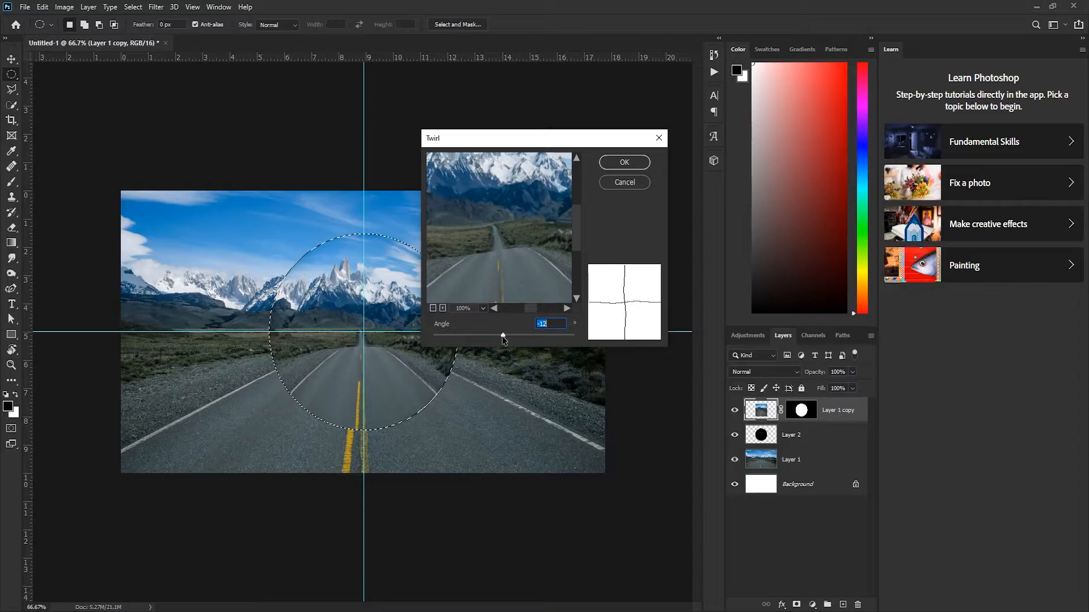
click(624, 165)
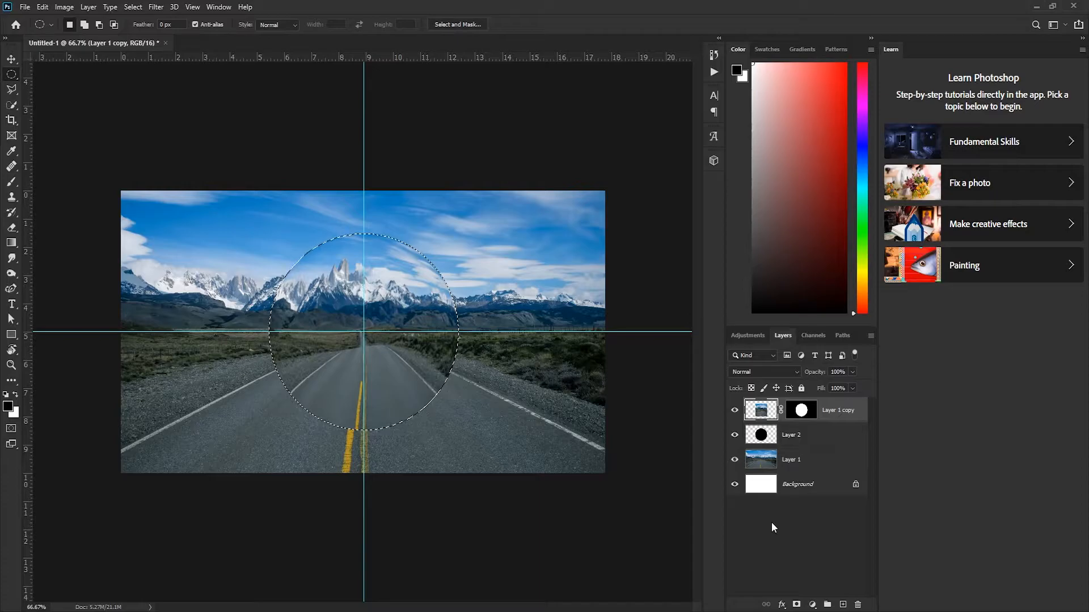
On a new layer above Layer 1 copy, paint black shading inside the circle's left side with a soft 500 px brush at 0% hardness.
click(844, 605)
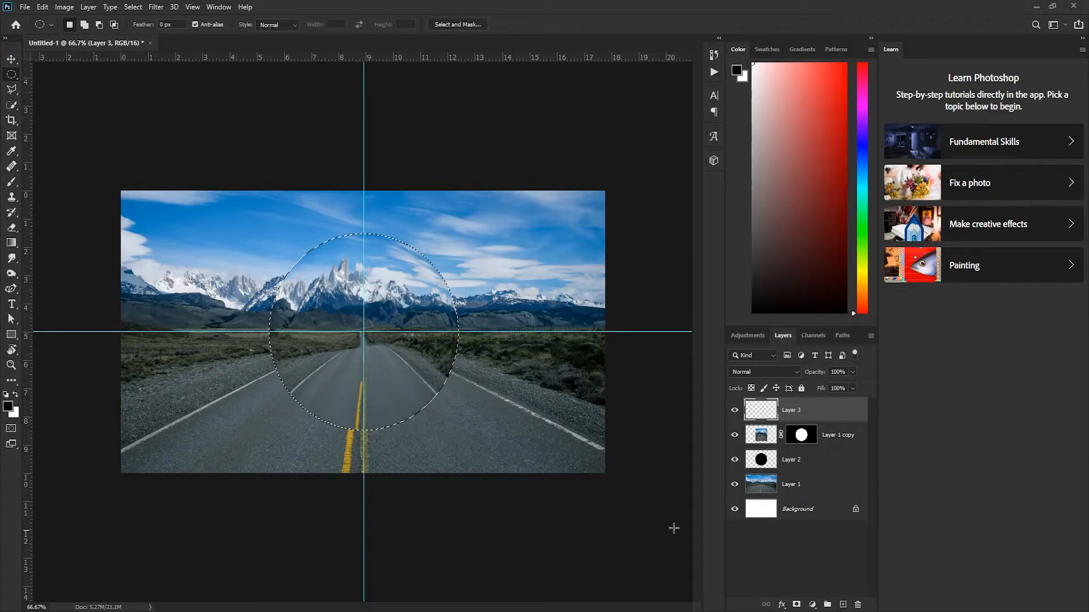
click(12, 183)
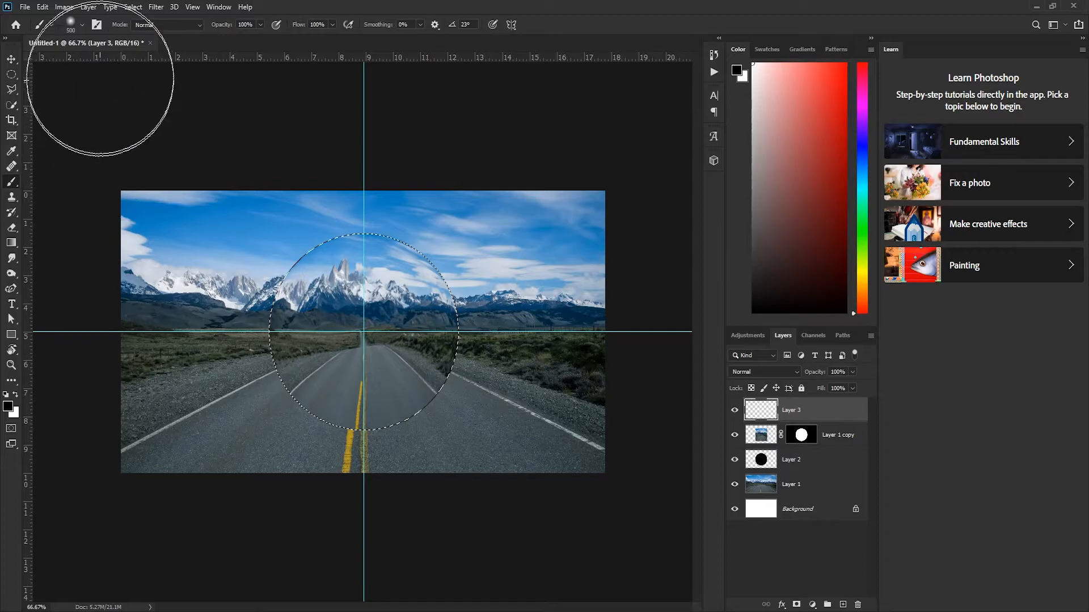
click(82, 24)
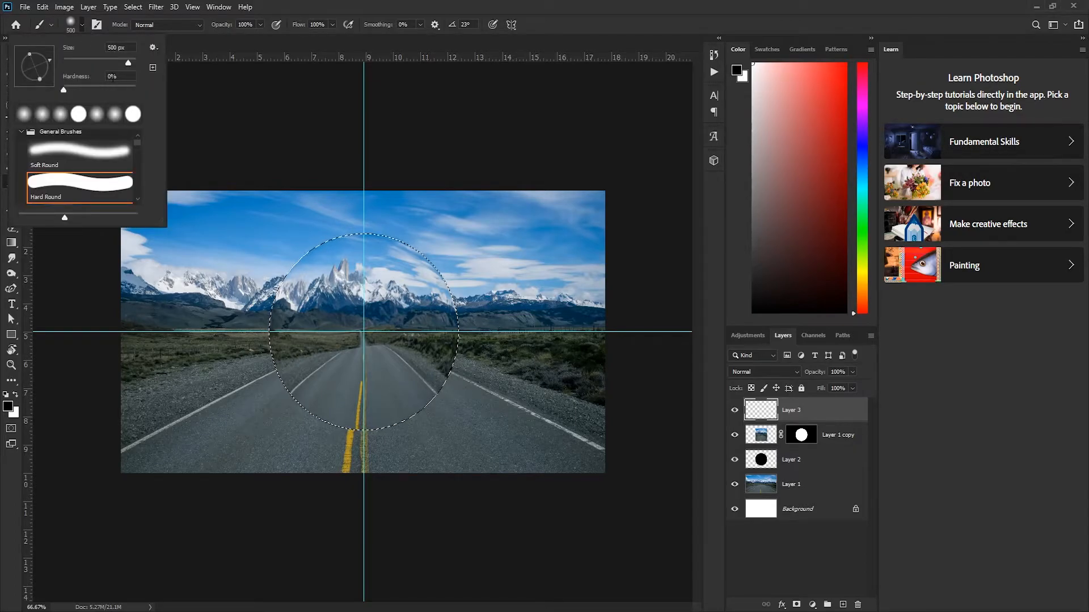
mouse_move(63, 90)
mouse_down()
mouse_move(41, 91)
mouse_move(64, 90)
mouse_up()
click(82, 25)
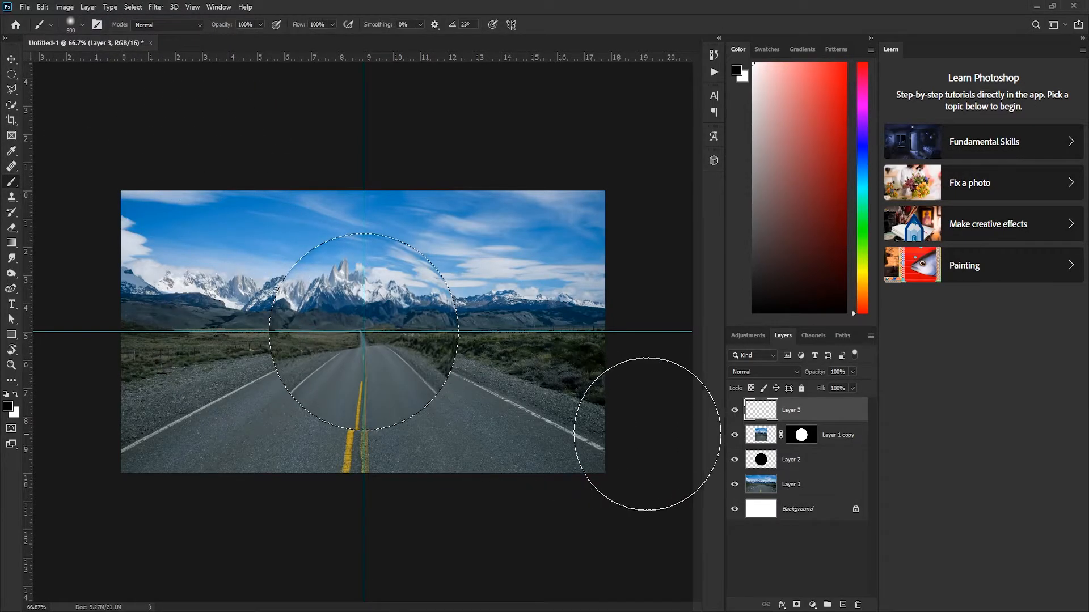
mouse_move(225, 306)
mouse_down()
mouse_move(233, 281)
mouse_move(198, 351)
mouse_up()
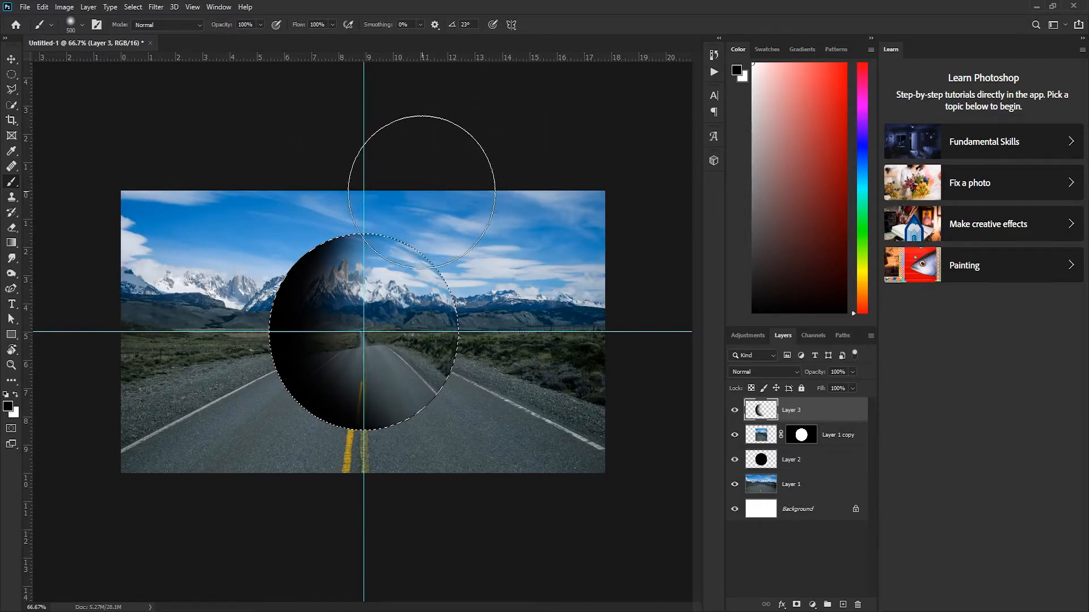
Switch to white and paint highlights inside the circle's right side, reducing the brush size to 300 px.
key(x)
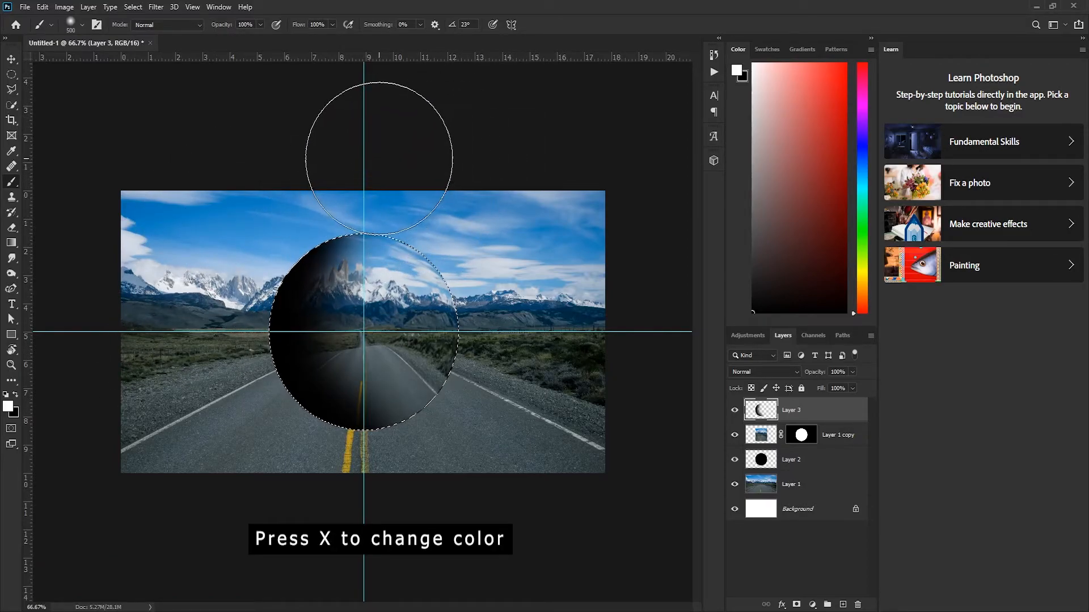
mouse_move(520, 254)
mouse_down()
mouse_move(547, 340)
mouse_move(515, 463)
mouse_up()
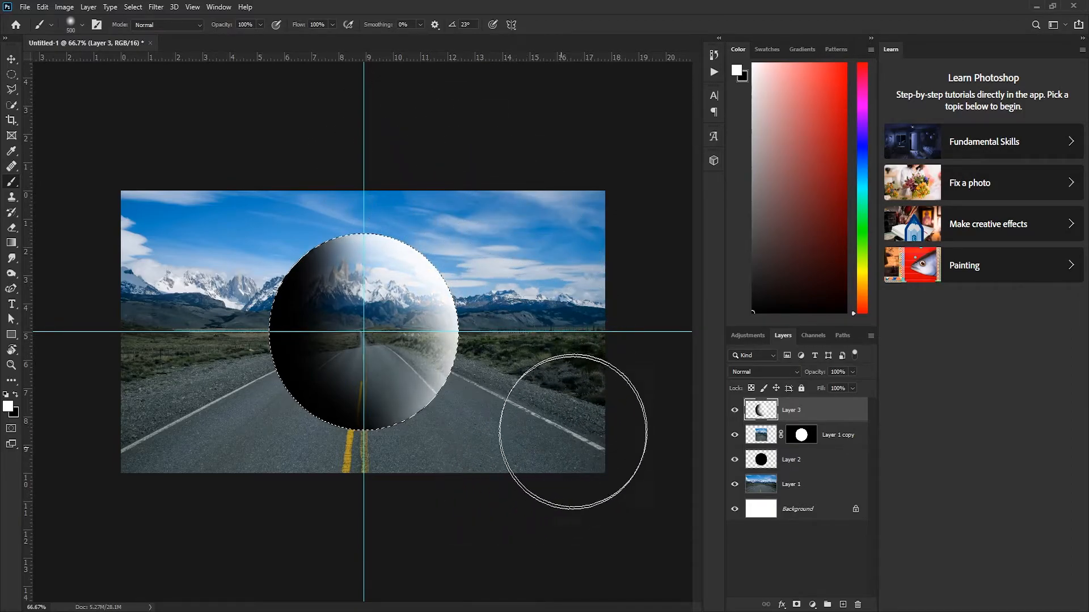
key(bracketleft)
key(bracketleft)
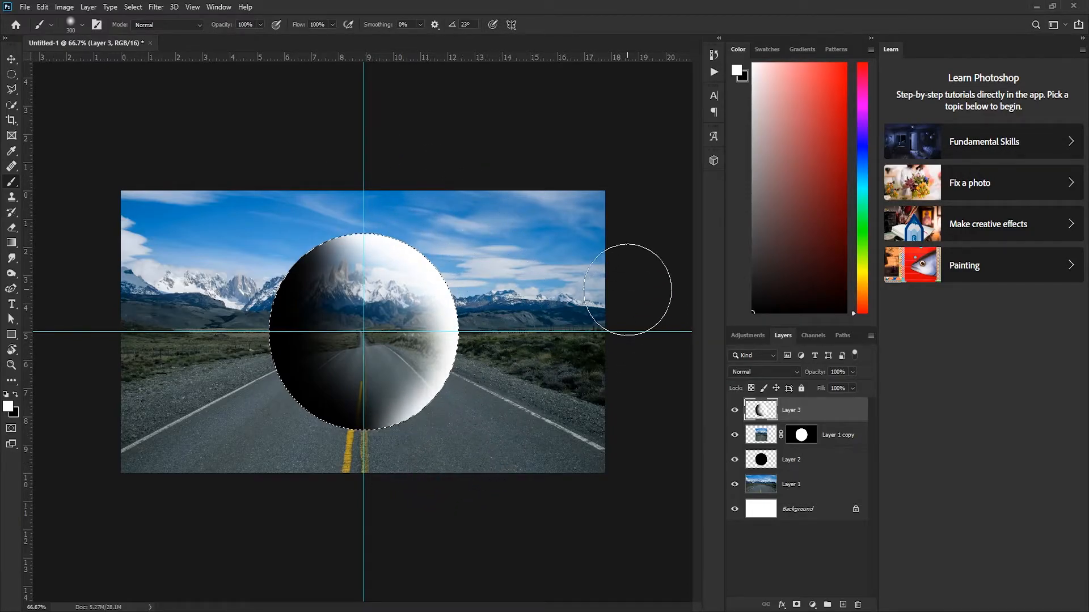
Blend Layer 3 in Soft Light mode at 40% opacity and remove the circular selection.
click(791, 372)
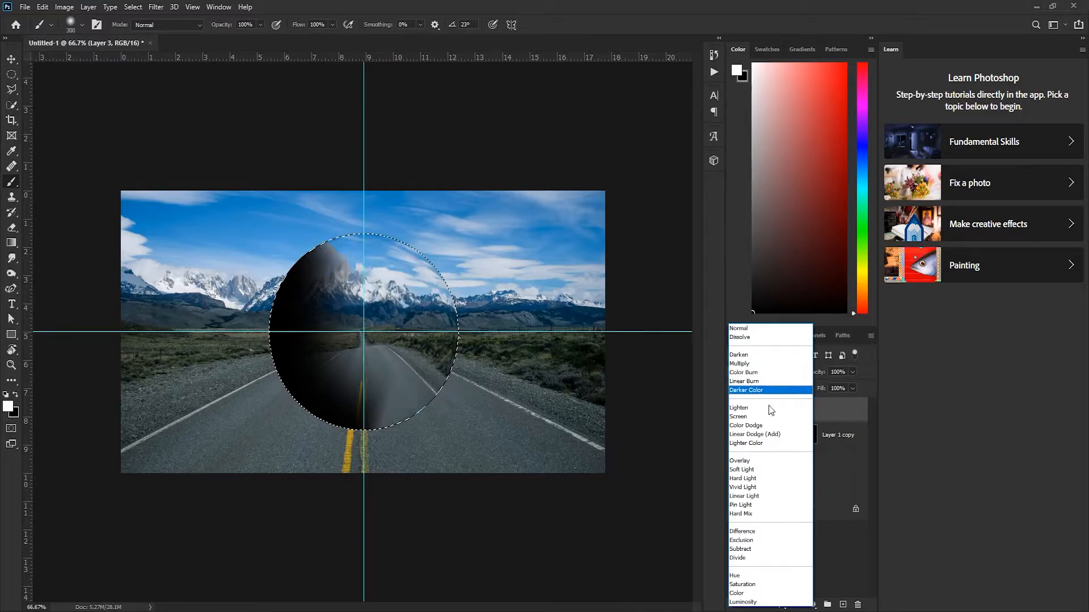
click(746, 472)
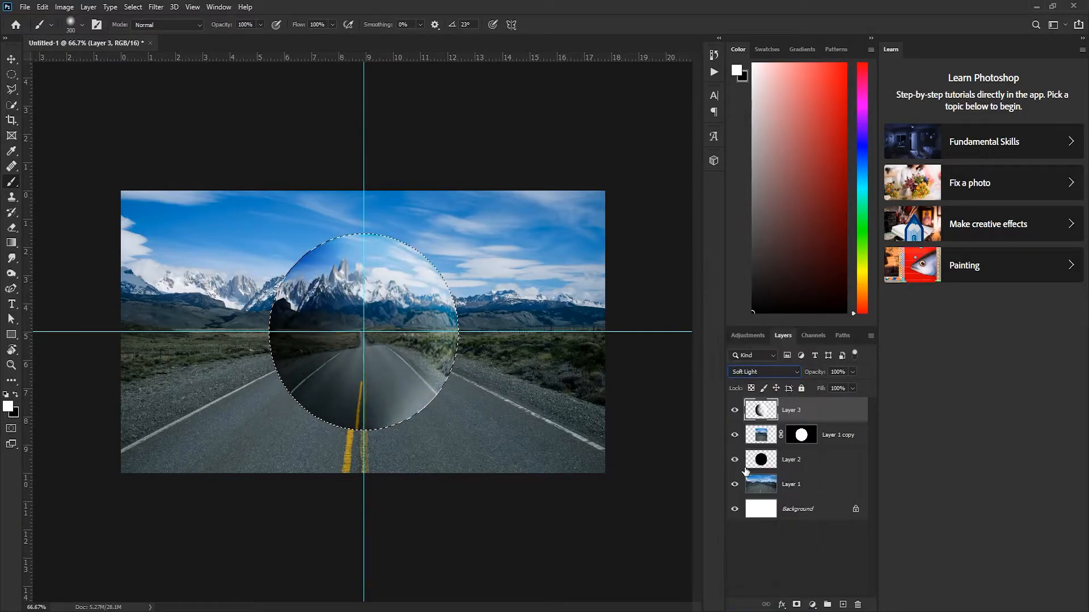
drag(817, 376, 782, 382)
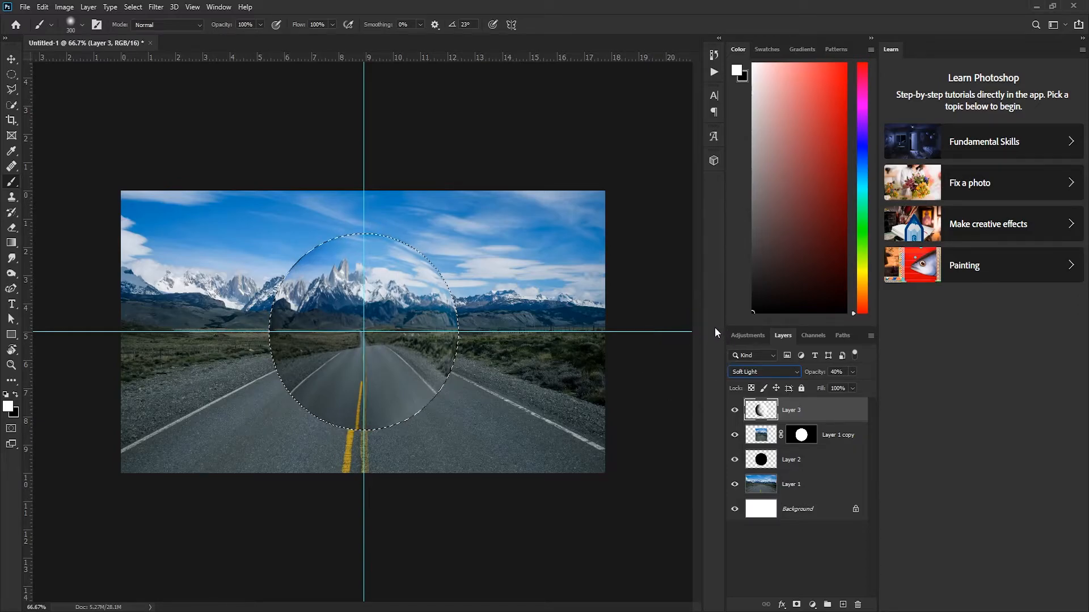
key(ctrl+d)
Add an Inner Glow layer style to Layer 1 copy and show its settings.
double_click(849, 438)
click(854, 445)
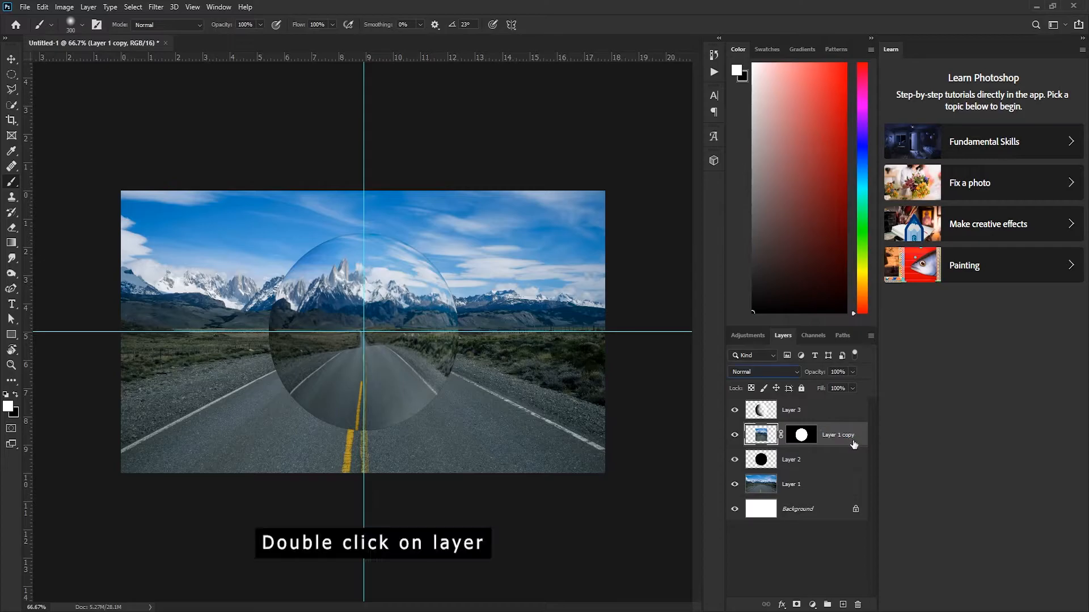
double_click(860, 447)
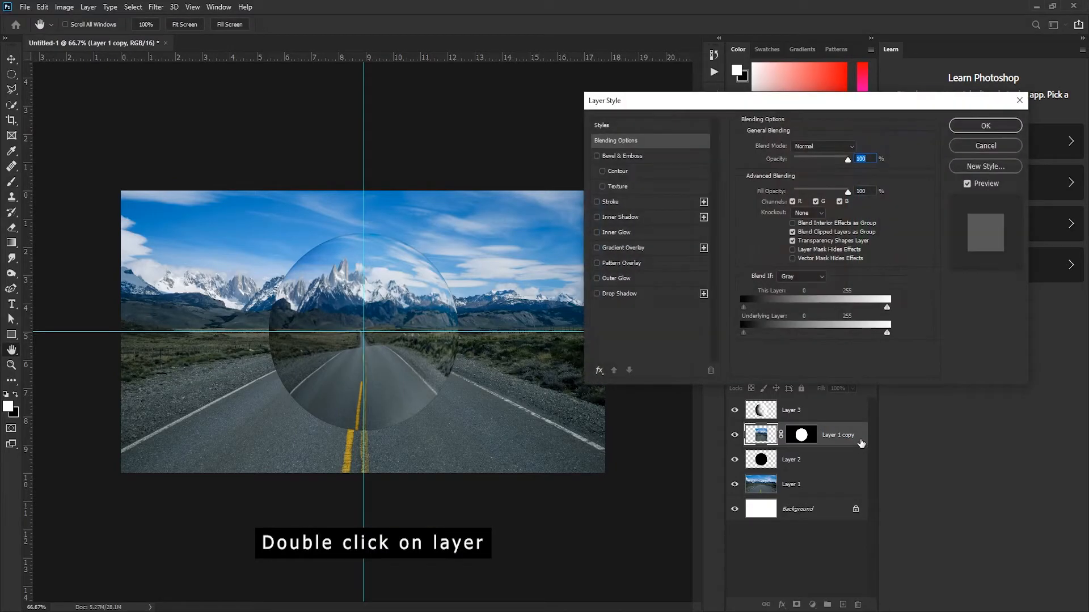
click(597, 233)
click(617, 235)
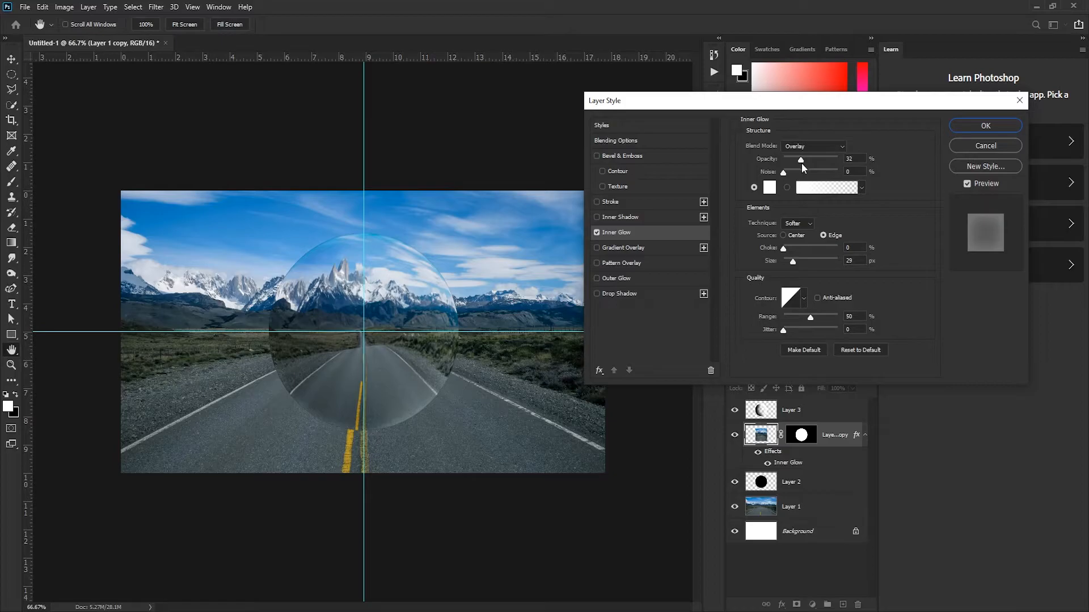
Set the inner glow's opacity to 30% and its size to about 13 px, and apply the layer style.
click(849, 160)
text(30)
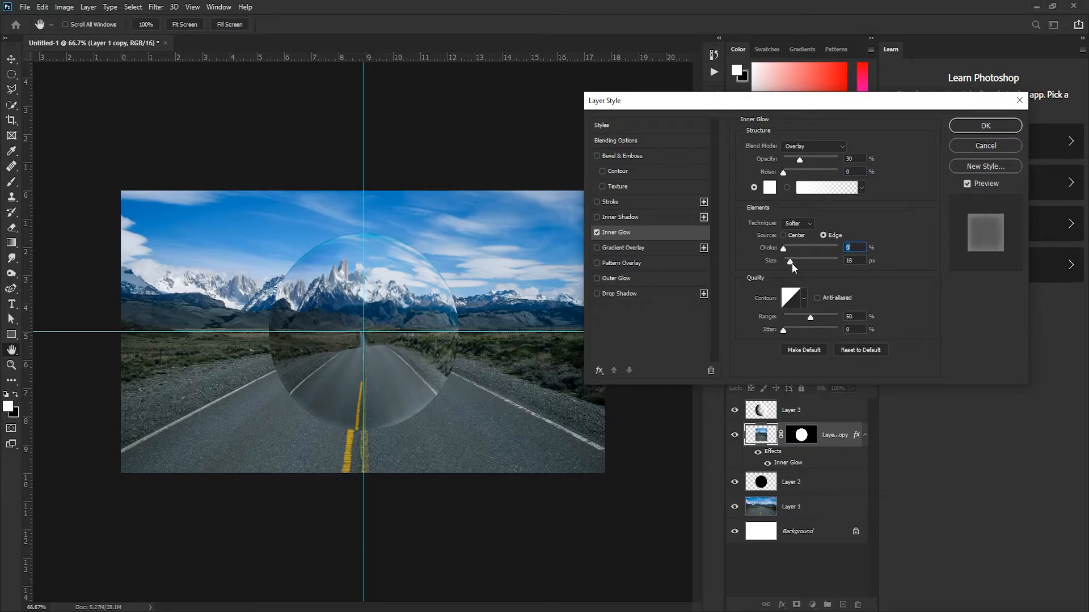
drag(791, 263, 785, 266)
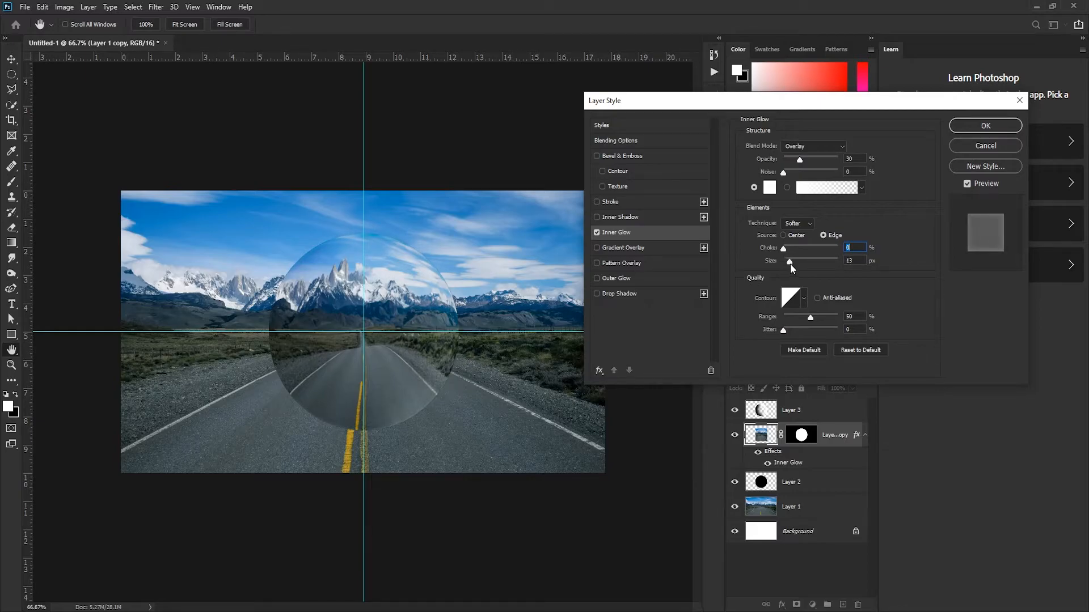
key(Tab)
click(979, 123)
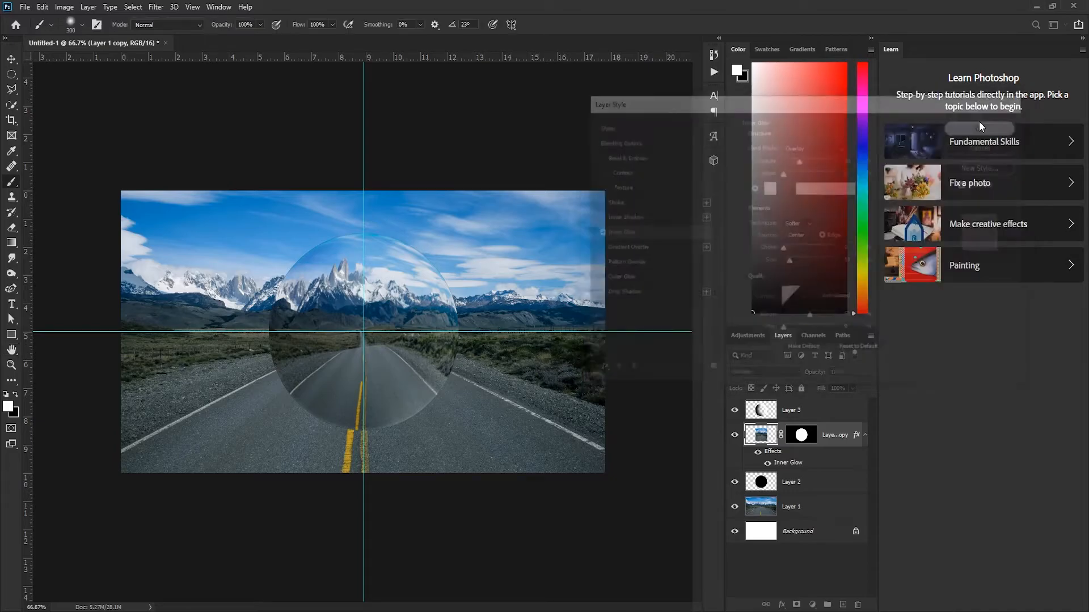
On a new layer above Layer 1 copy, select the circle's outline from Layer 2 and paint soft white along its upper and right edges.
click(844, 605)
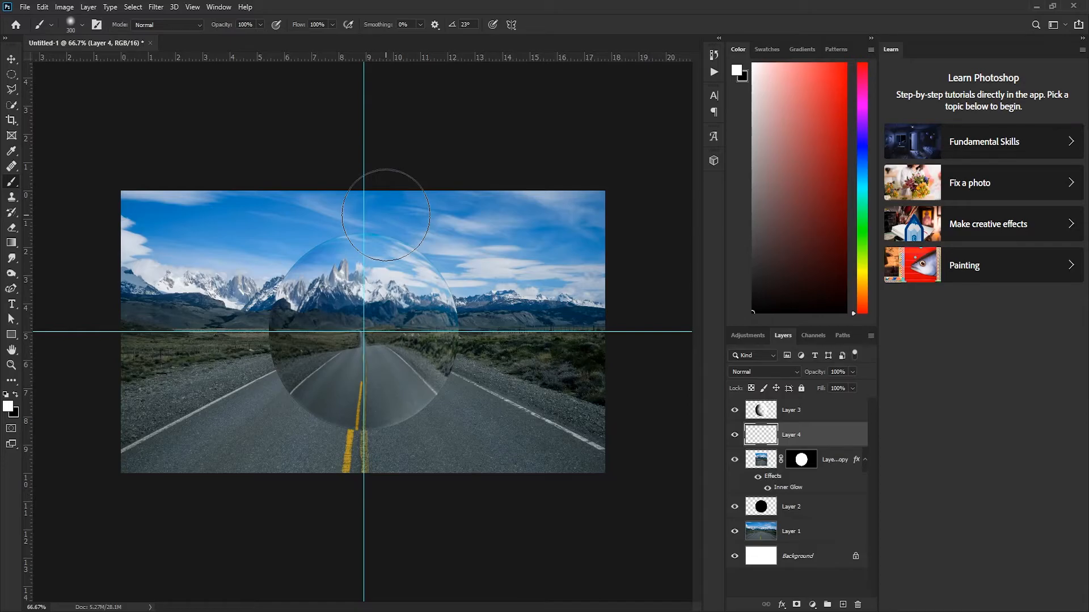
drag(386, 216, 416, 226)
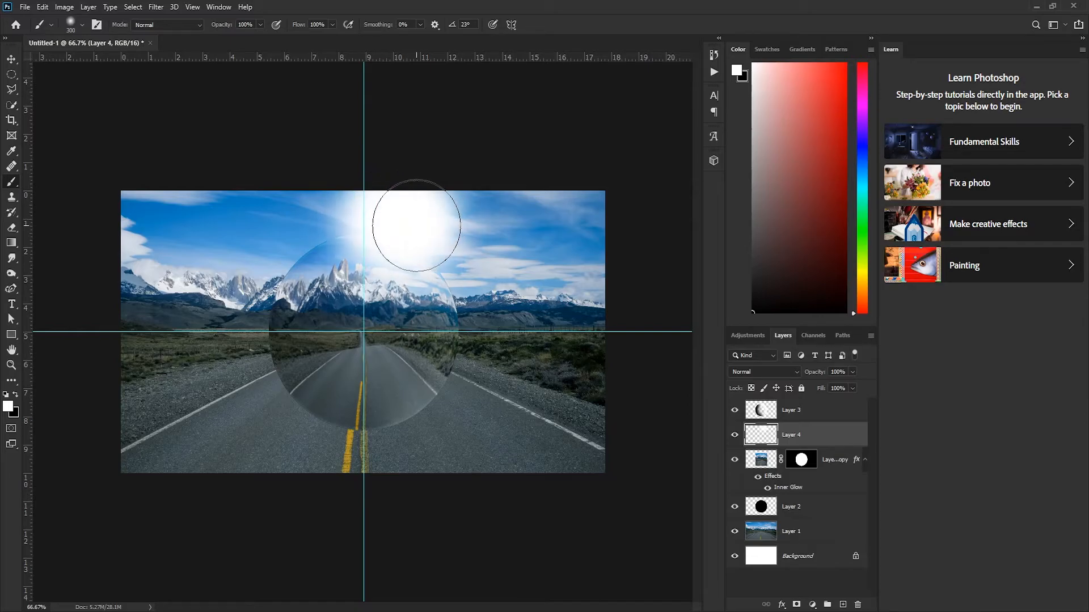
key(ctrl+z)
ctrl+click(764, 513)
mouse_move(401, 219)
mouse_down()
mouse_move(454, 253)
mouse_move(478, 310)
mouse_move(480, 372)
mouse_move(448, 265)
mouse_move(416, 232)
mouse_move(350, 204)
mouse_move(398, 201)
mouse_up()
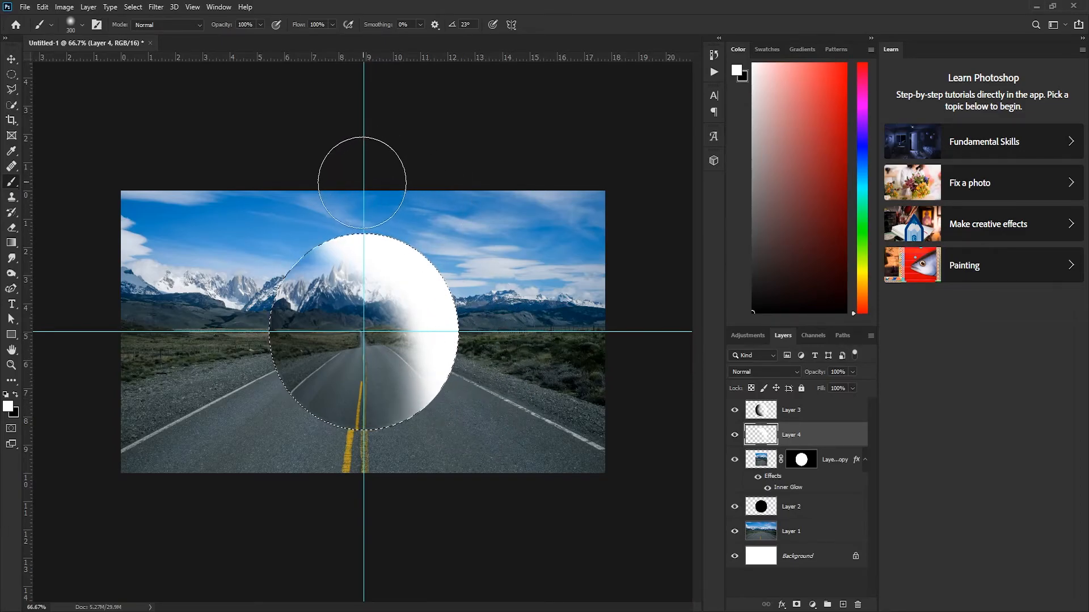
Blend Layer 4 in Overlay mode at 37% opacity and remove the circular selection.
click(784, 372)
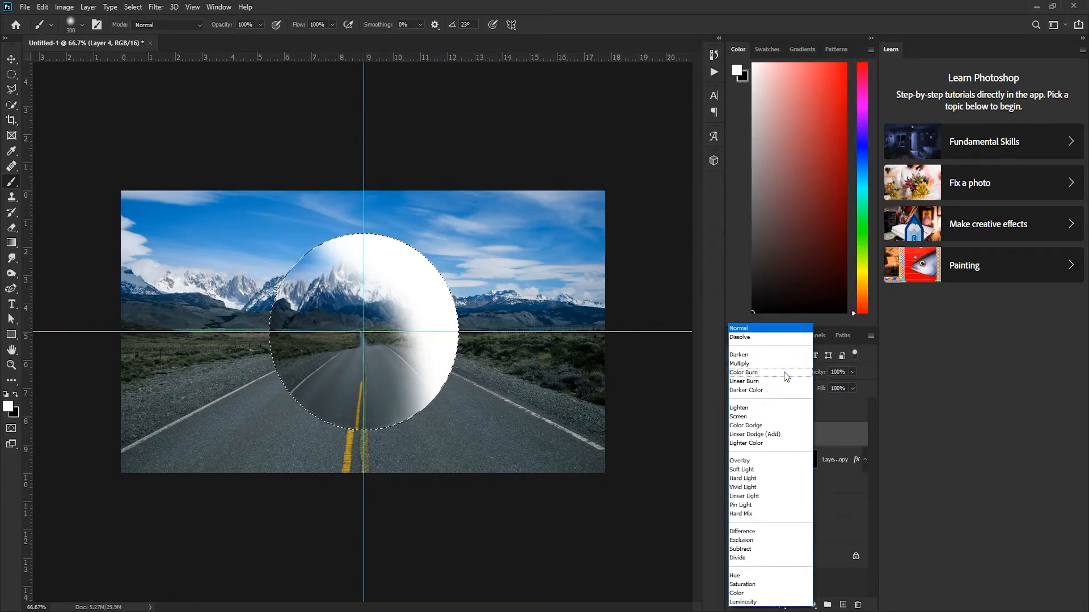
click(739, 461)
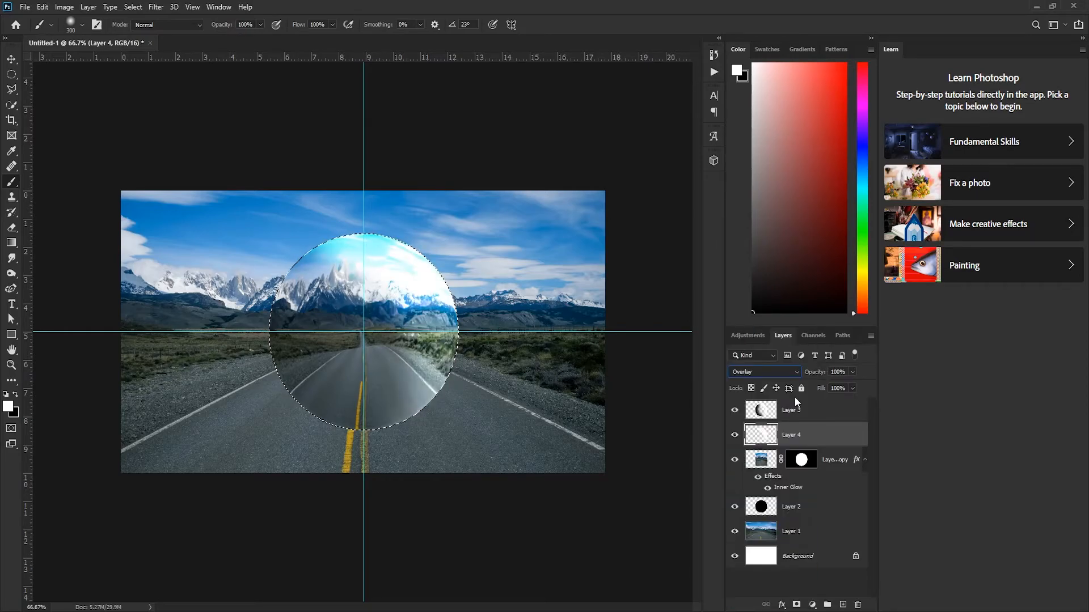
drag(819, 376, 789, 379)
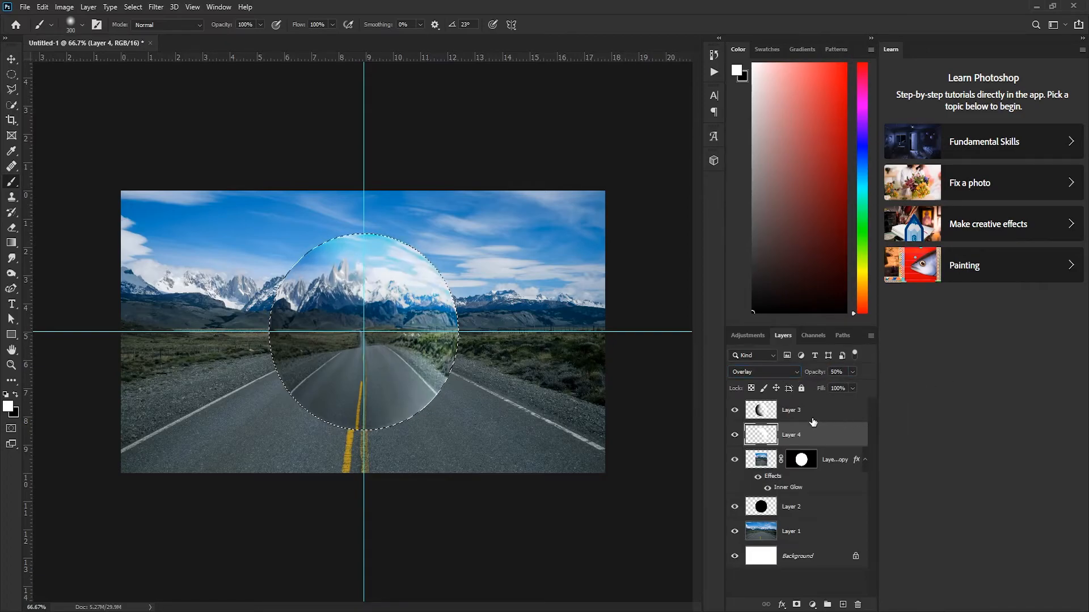
drag(817, 376, 815, 376)
drag(819, 376, 817, 376)
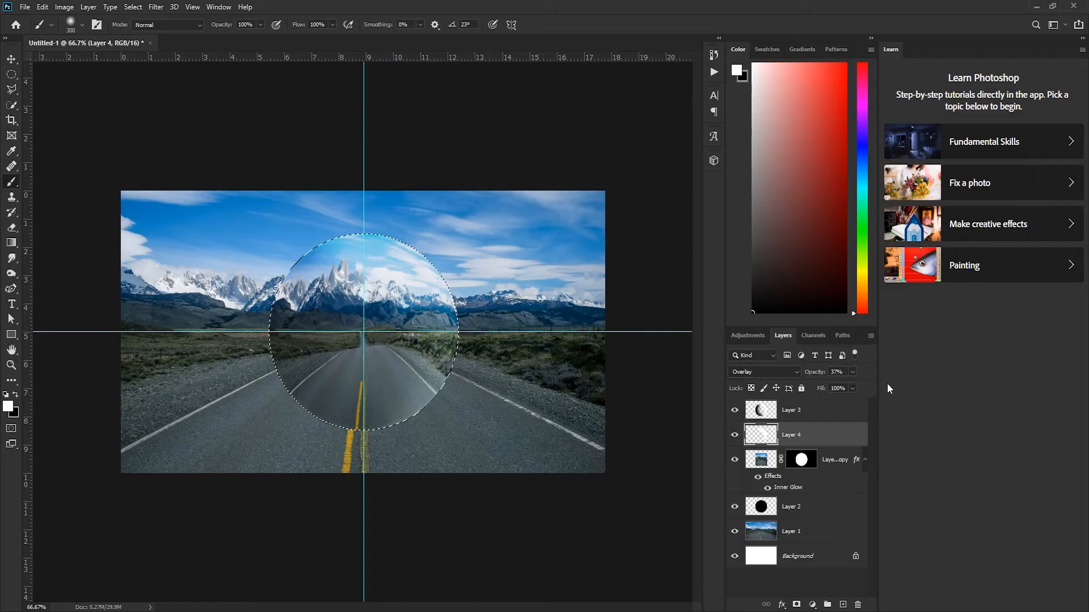
key(ctrl+d)
On a new layer above Layer 4, paint a soft black spot at the sphere's centre with a 600 px brush.
click(843, 605)
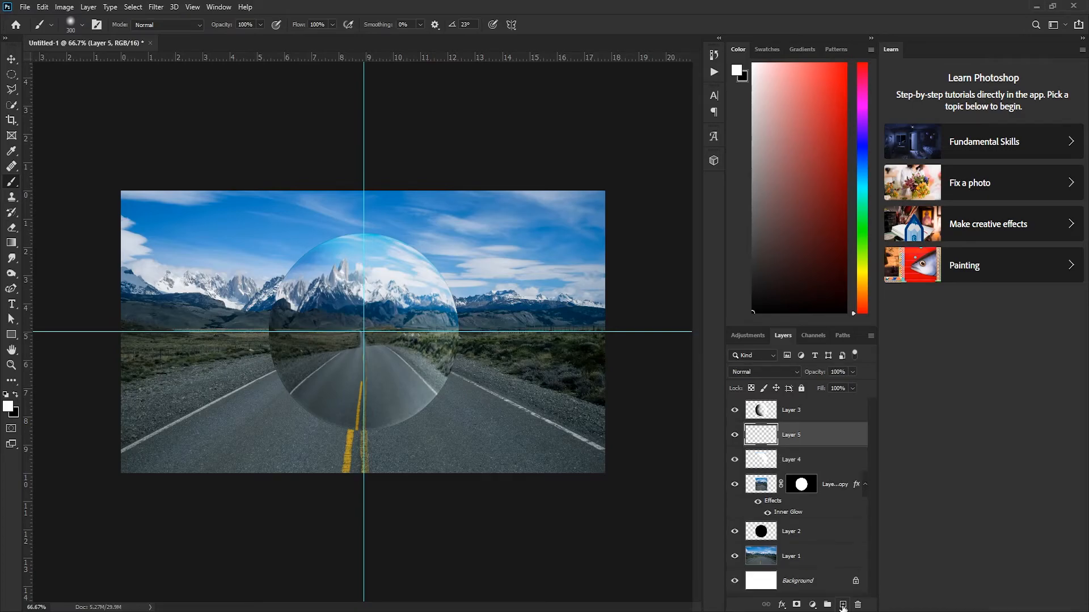
click(16, 394)
key(bracketright)
key(bracketright)
key(bracketright)
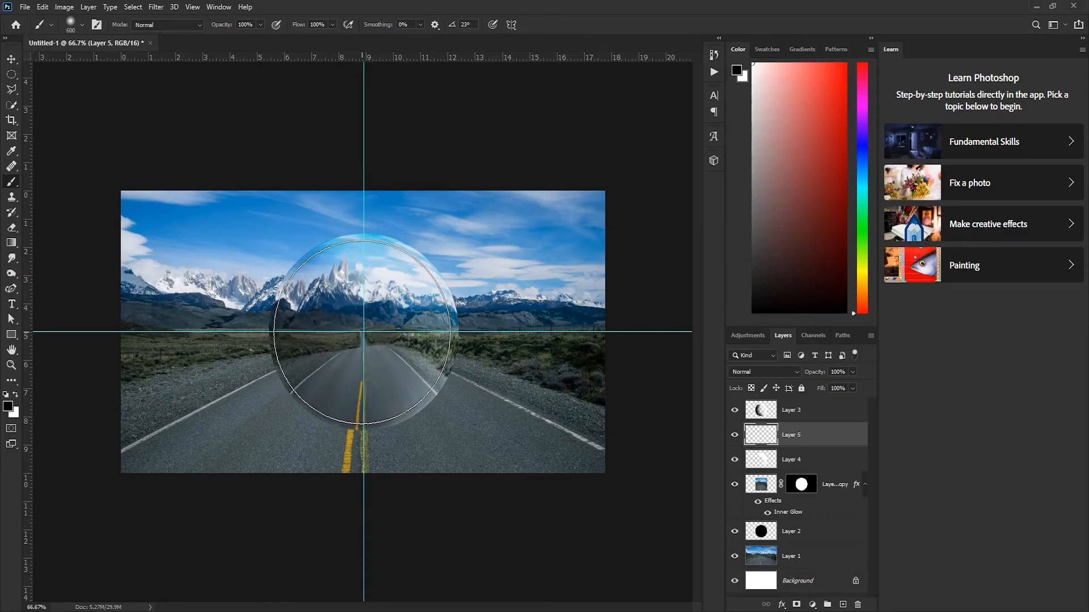
click(362, 332)
click(363, 332)
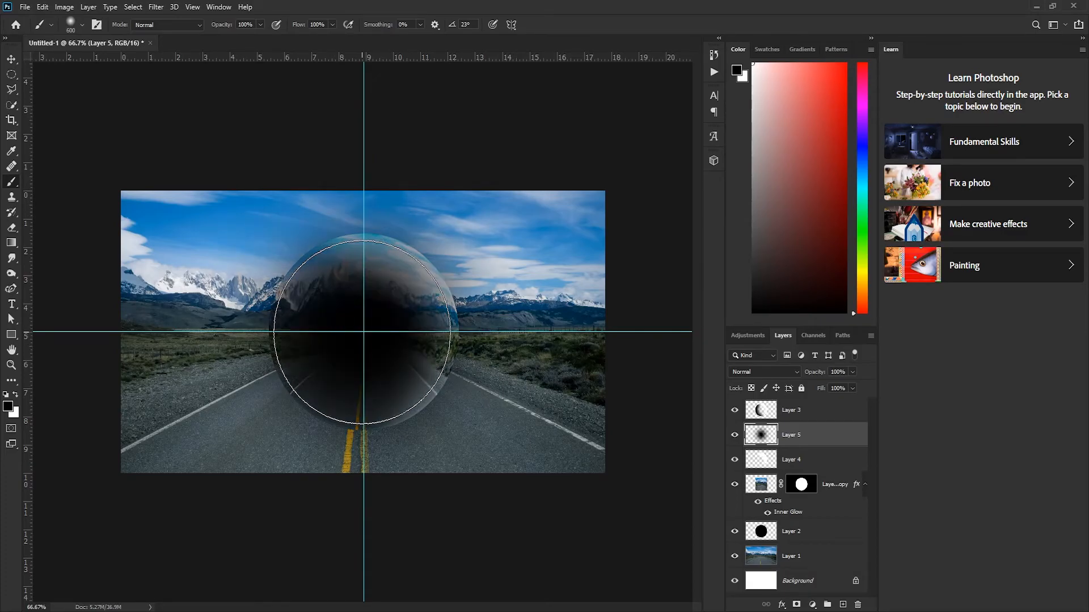
Flatten the black spot to about 15% height as a shadow beneath the sphere, and set Layer 5's opacity to 60%.
key(ctrl+t)
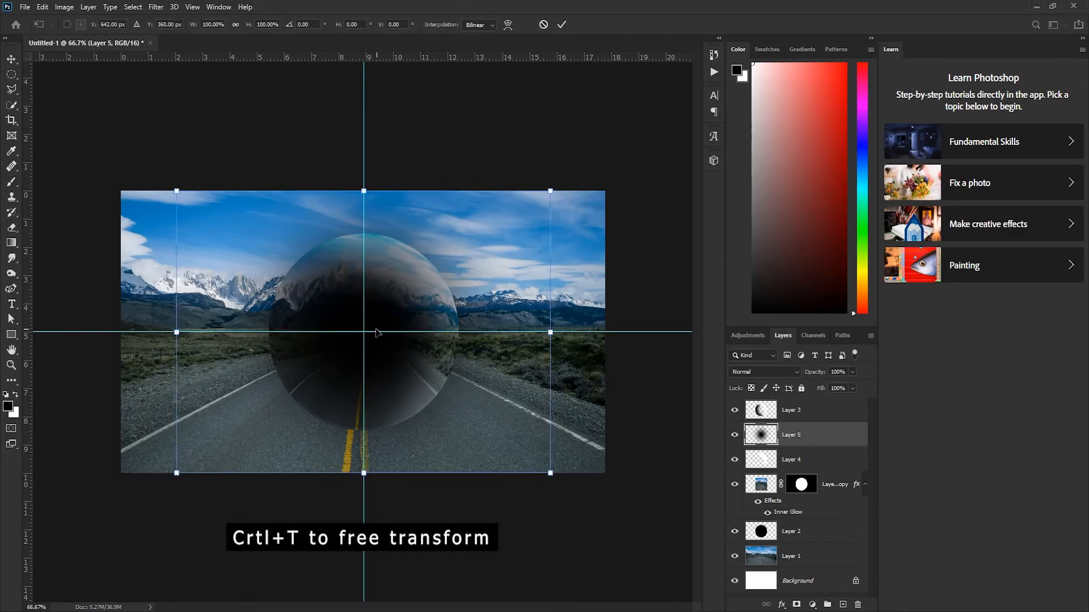
drag(364, 191, 373, 429)
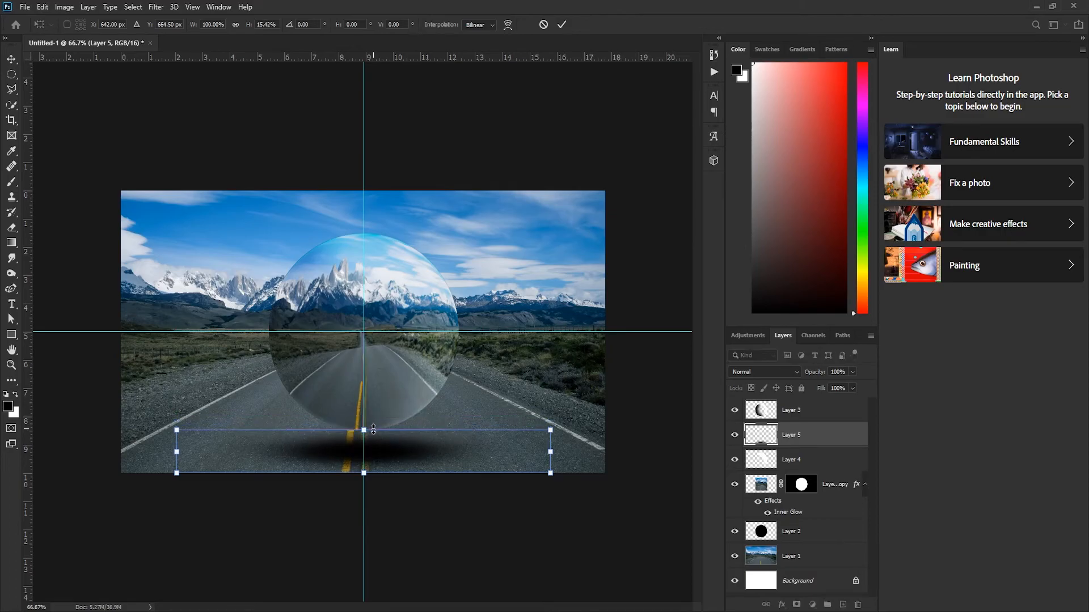
click(562, 25)
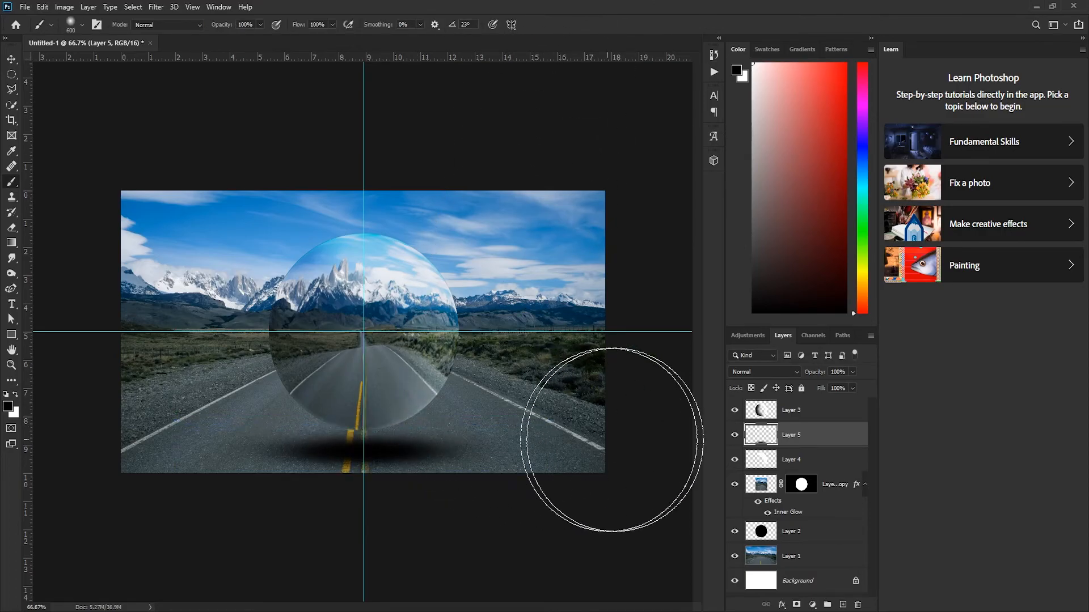
mouse_move(816, 374)
mouse_down()
mouse_move(790, 377)
mouse_move(822, 376)
mouse_up()
Remove the horizontal and vertical guides crossing the sphere's centre from the canvas.
key(v)
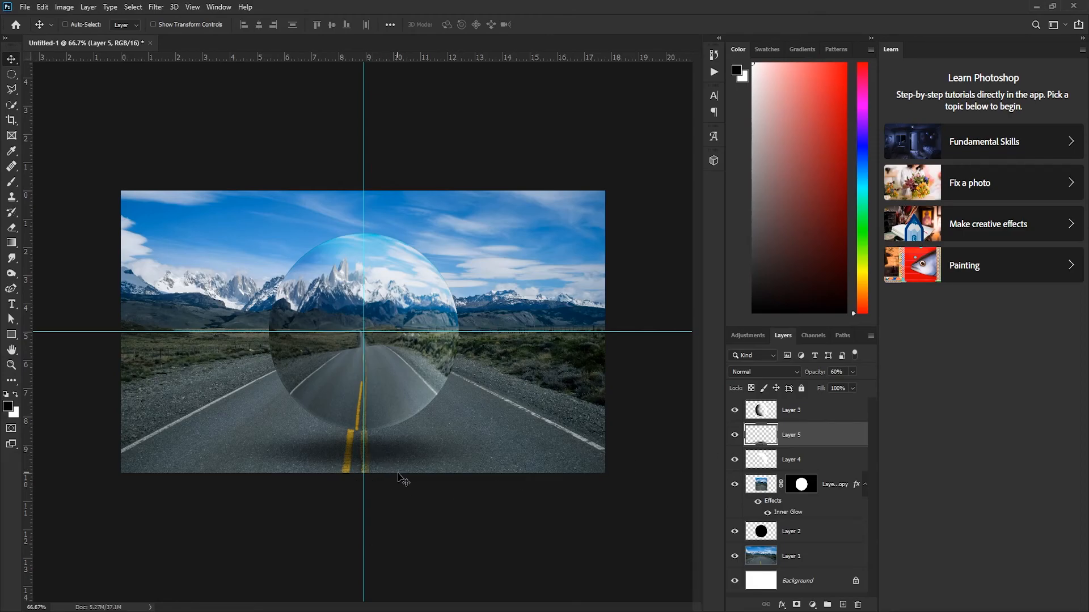
drag(365, 333, 448, 43)
drag(364, 92, 17, 170)
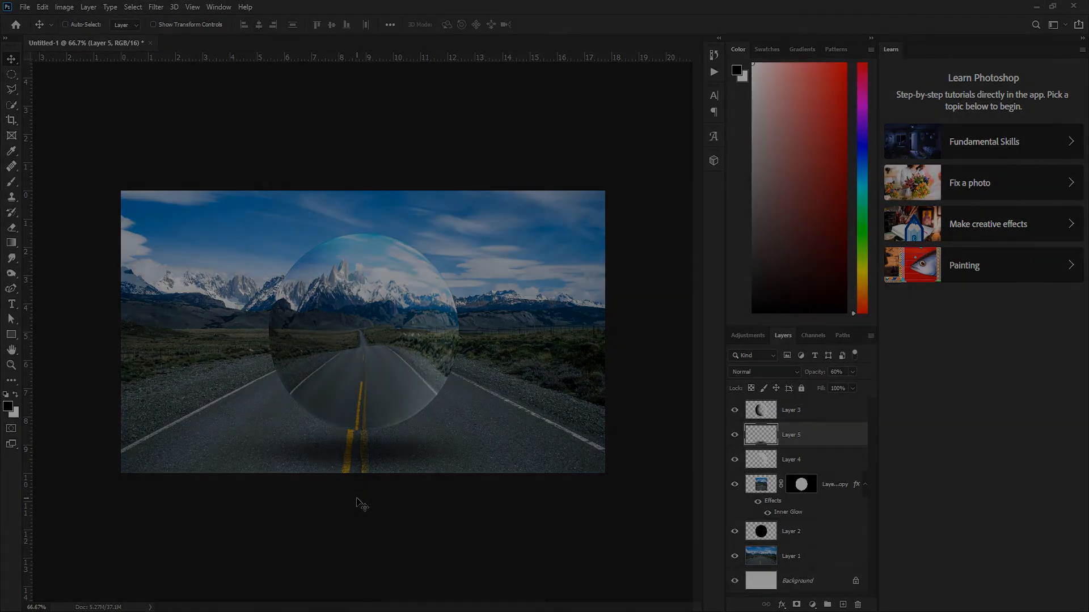